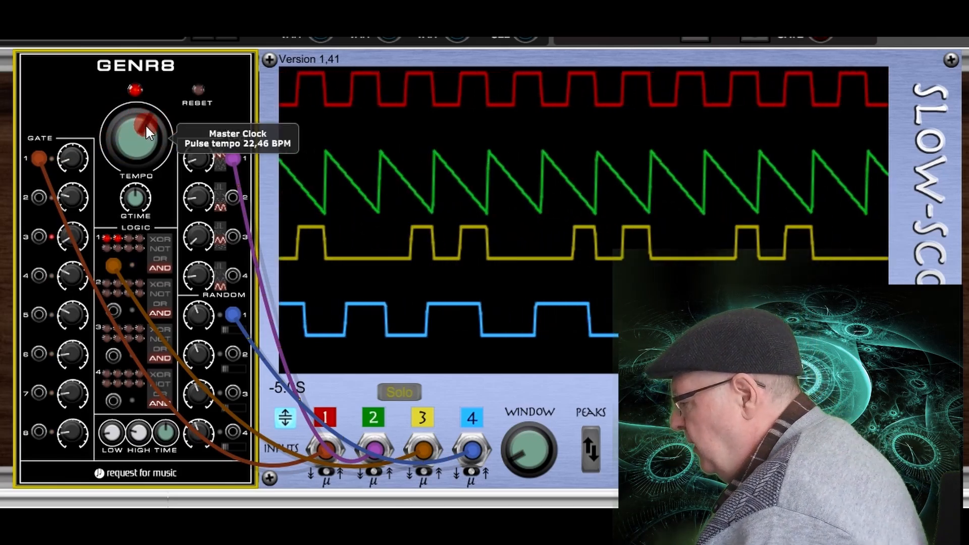
- Sweep the GENR8 master clock tempo repeatedly between slow and fast rates to see how the scope traces respond
mouse_move(146, 124)
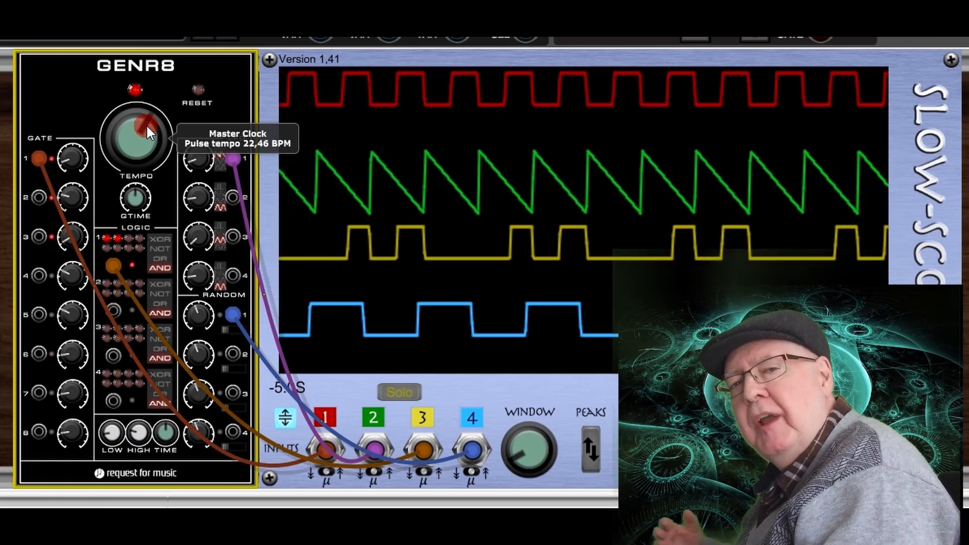
drag(148, 125, 135, 218)
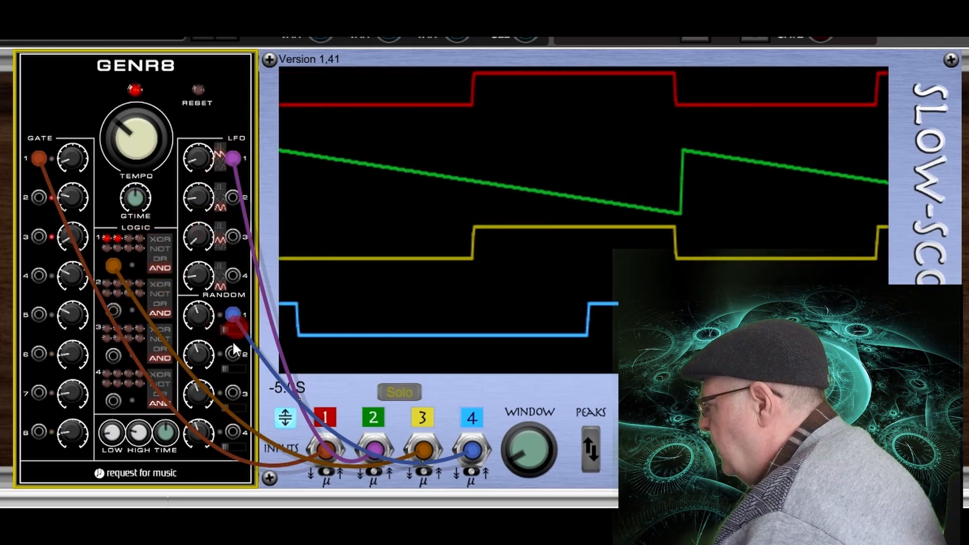
drag(142, 152, 147, 74)
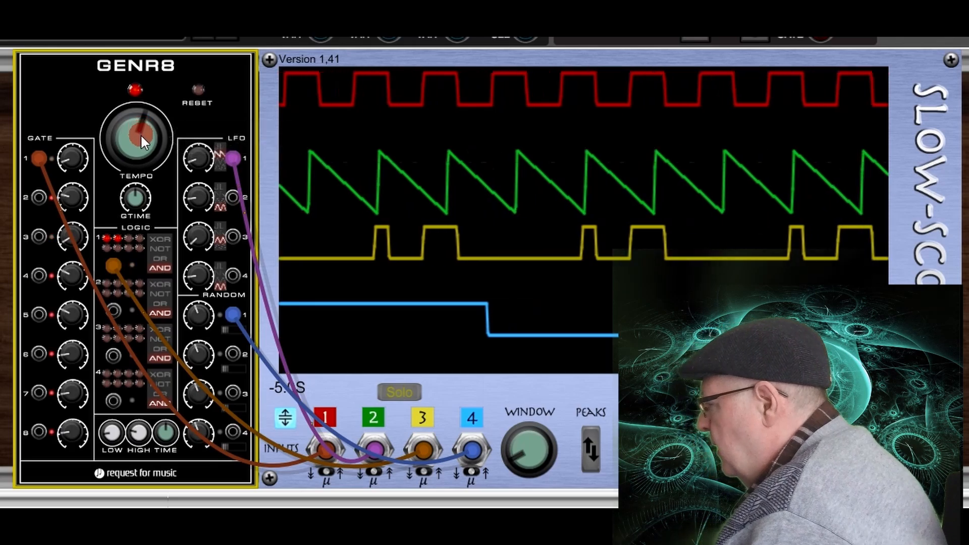
drag(139, 140, 154, 234)
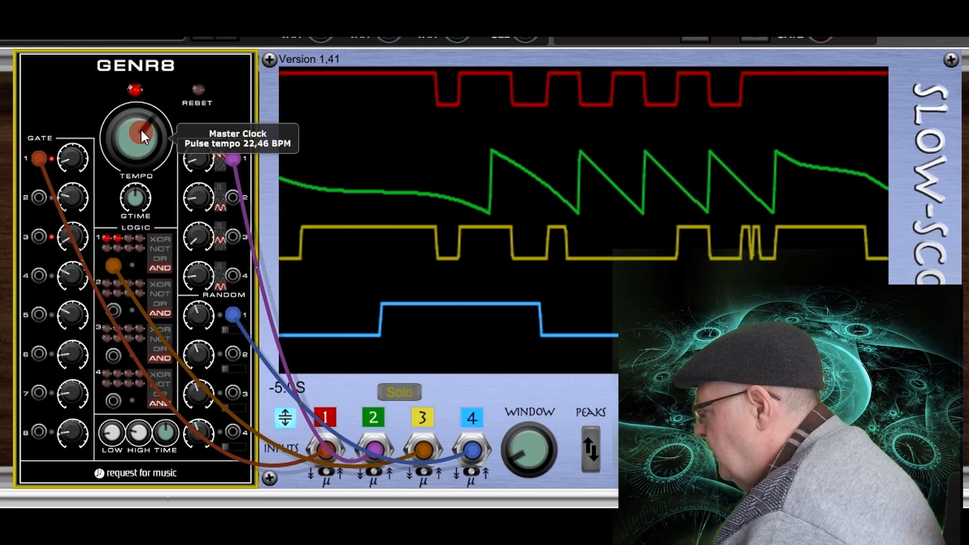
drag(143, 168, 155, 190)
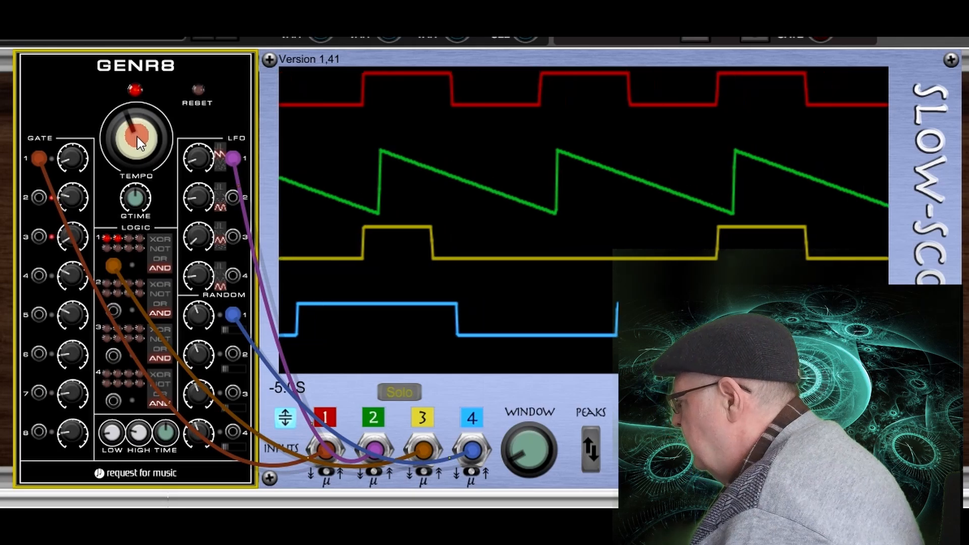
- Set the master clock to exactly 20 BPM by editing its value
right_click(139, 137)
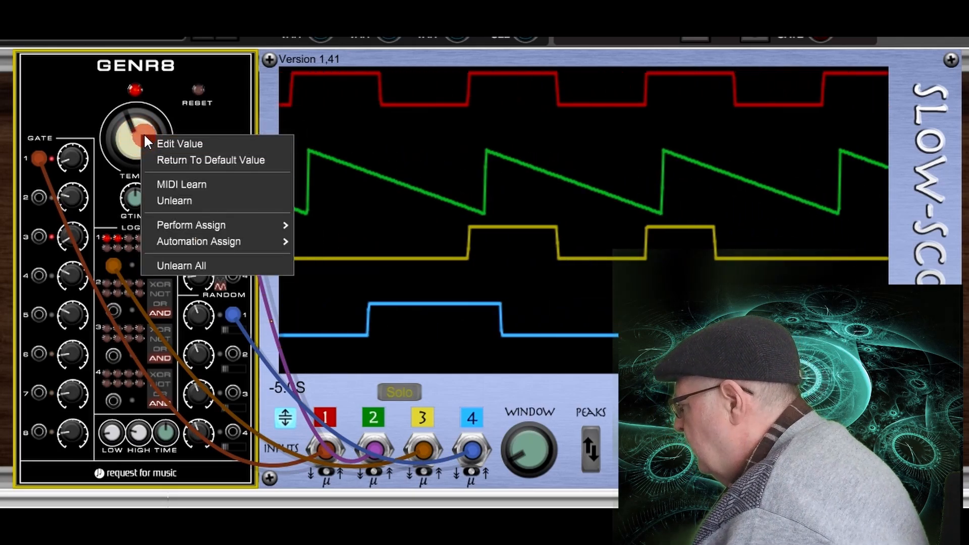
click(194, 143)
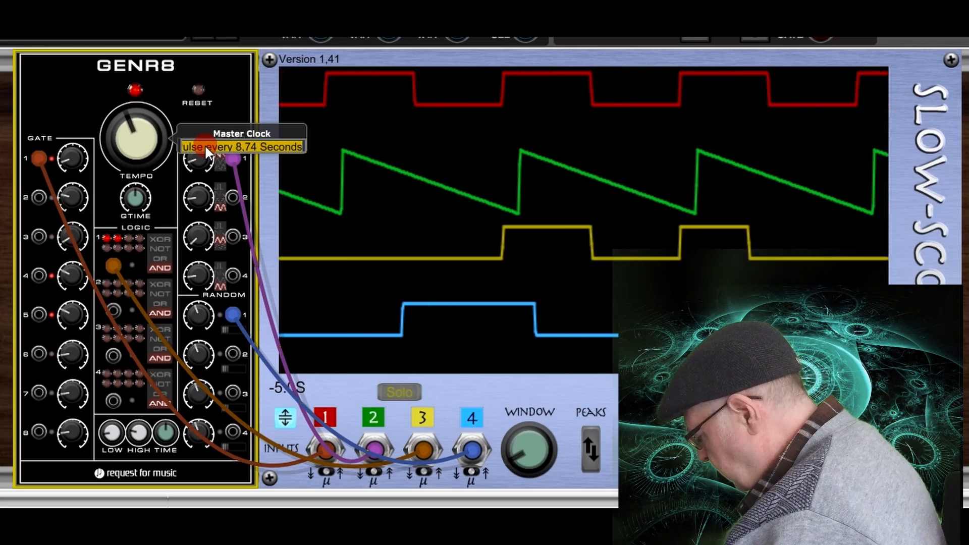
text(20)
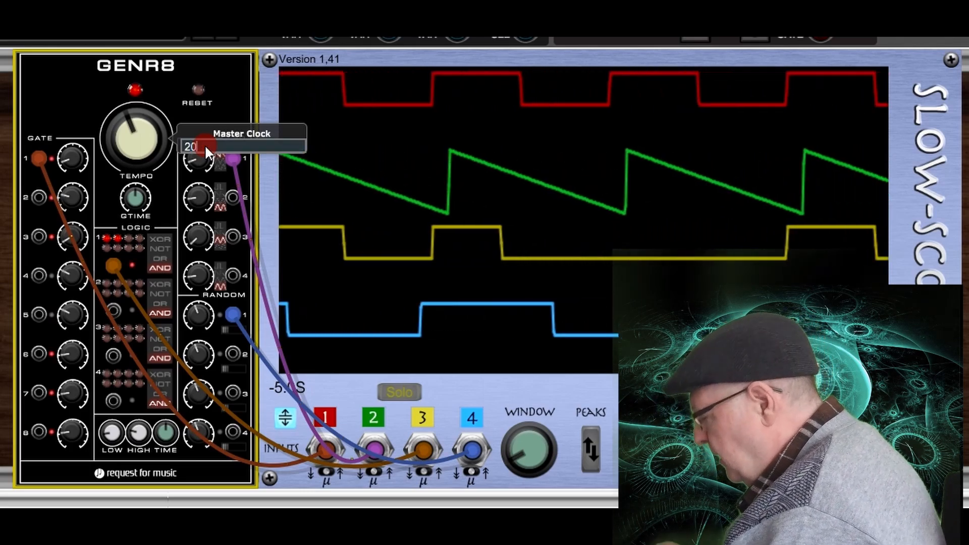
key(Return)
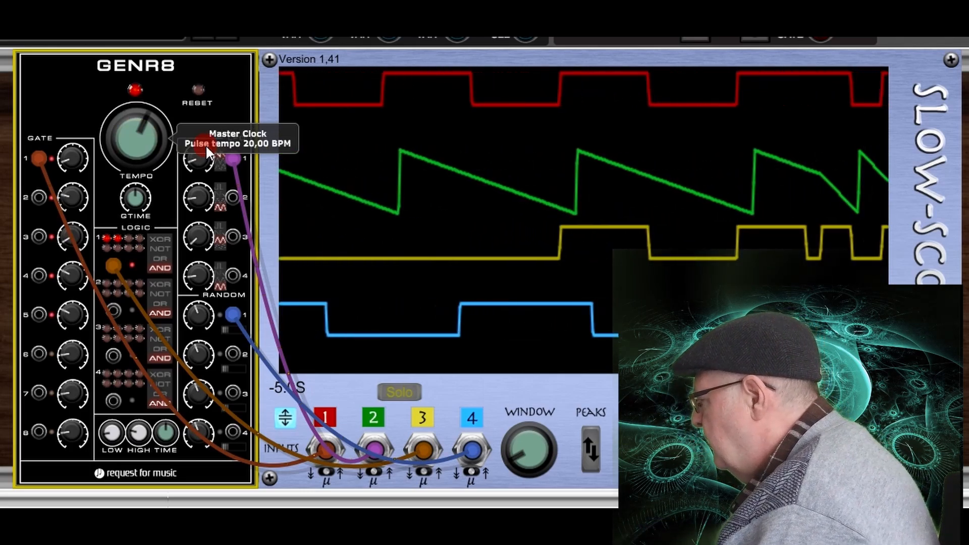
- Set the master clock to one pulse every 20 seconds by entering the value as 20s
right_click(136, 135)
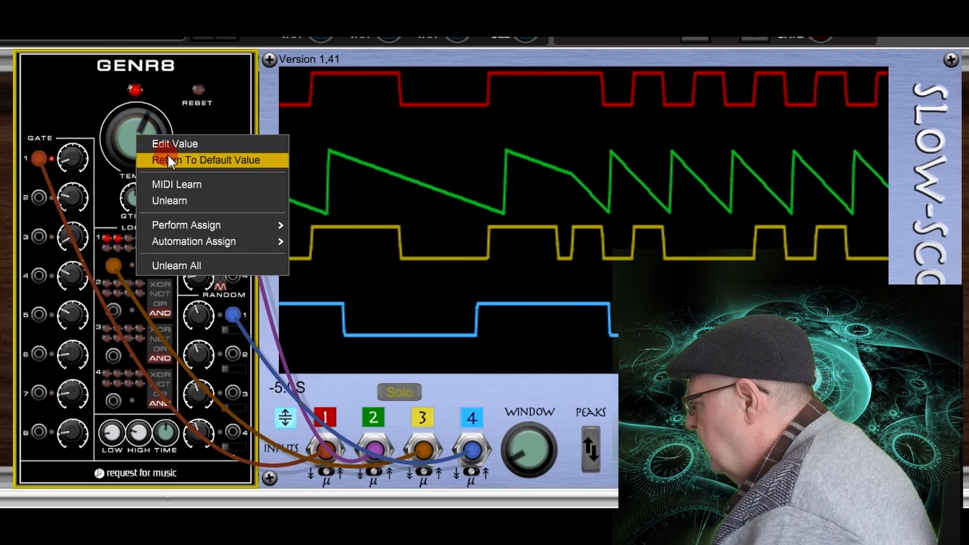
click(175, 144)
text(2)
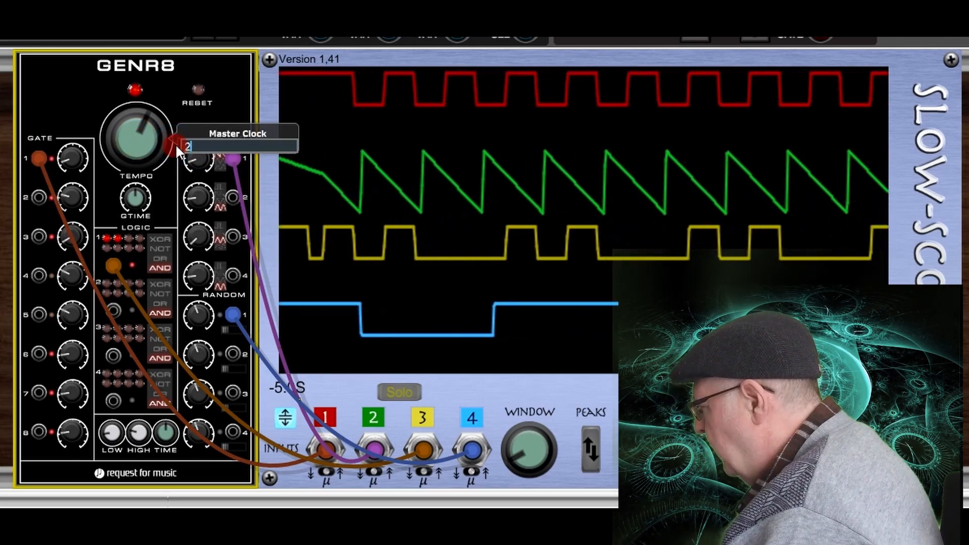
text(0s)
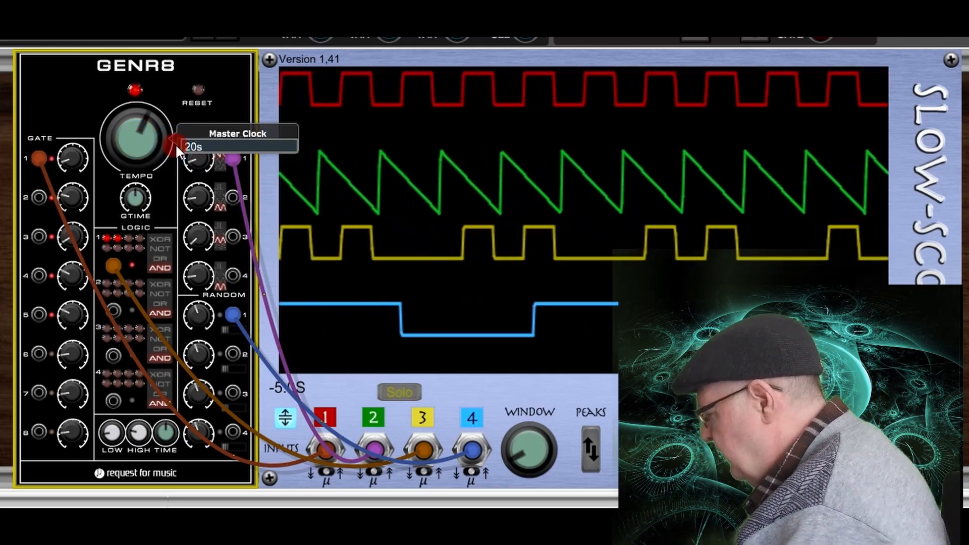
key(Return)
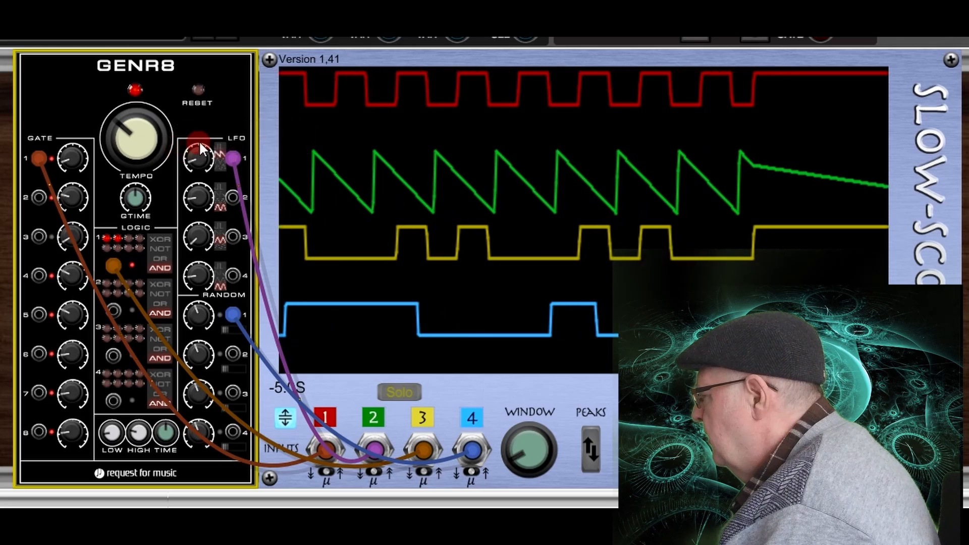
- Set the master clock to one pulse every 20 minutes by entering the value as 20m
right_click(137, 138)
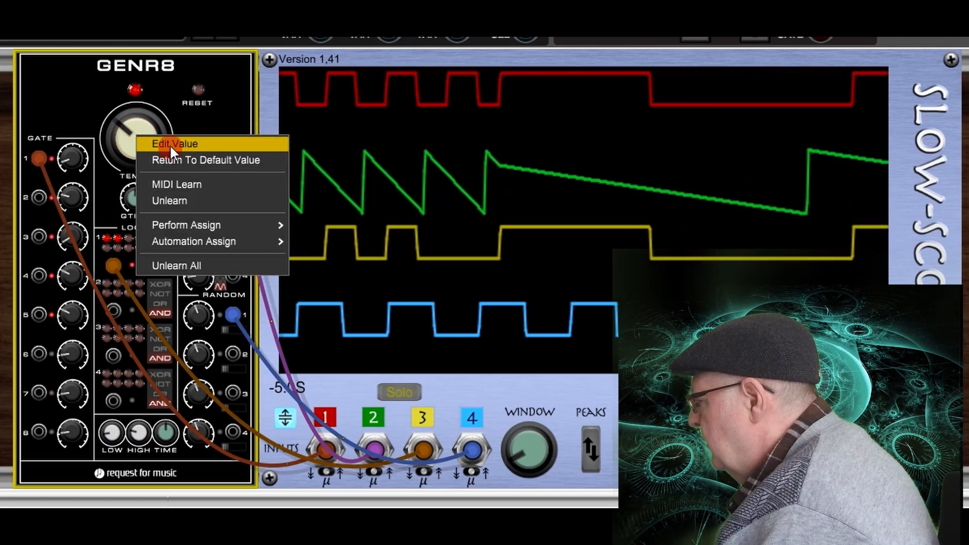
click(171, 145)
text(20m)
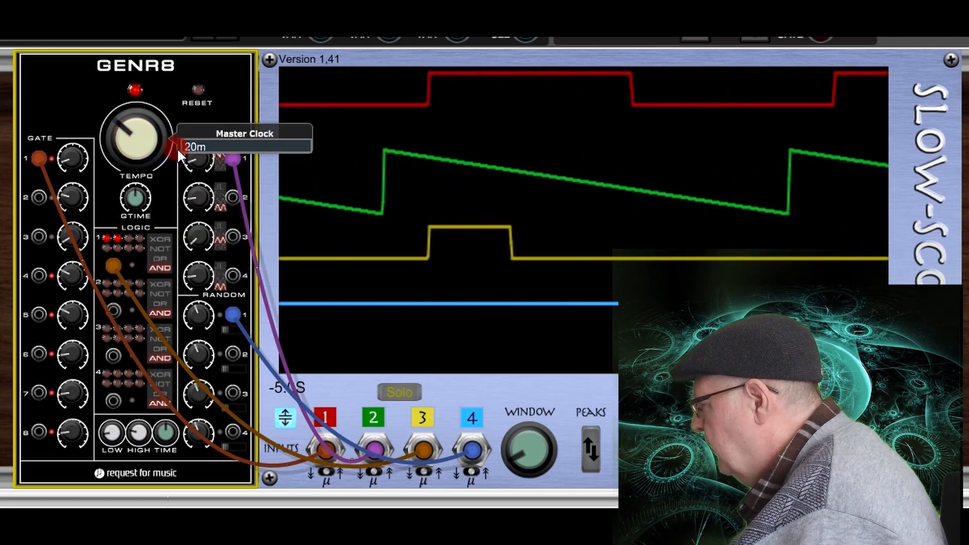
key(Return)
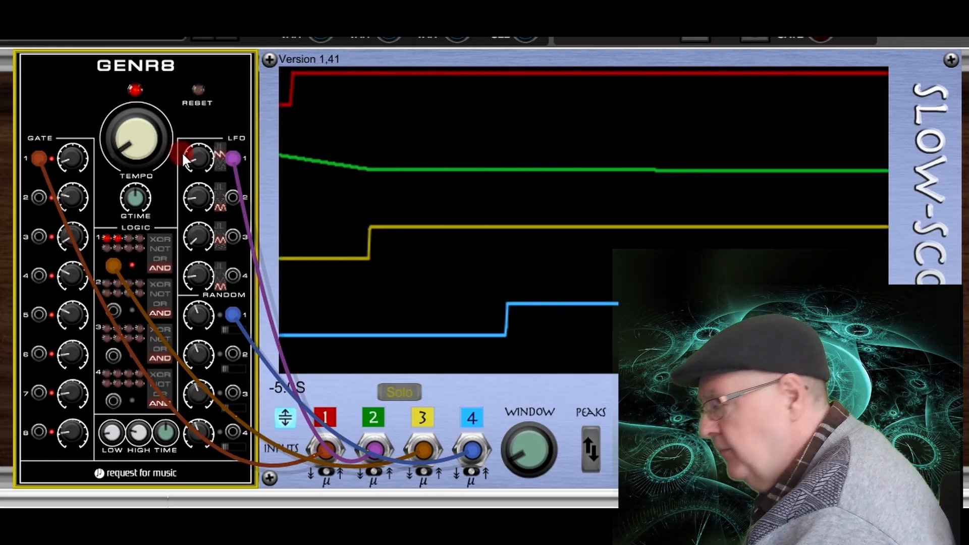
- Vary the GENR8 main gate length, raising it to about 0.90 while the scope shows the gate output
drag(133, 202, 155, 230)
drag(136, 196, 130, 131)
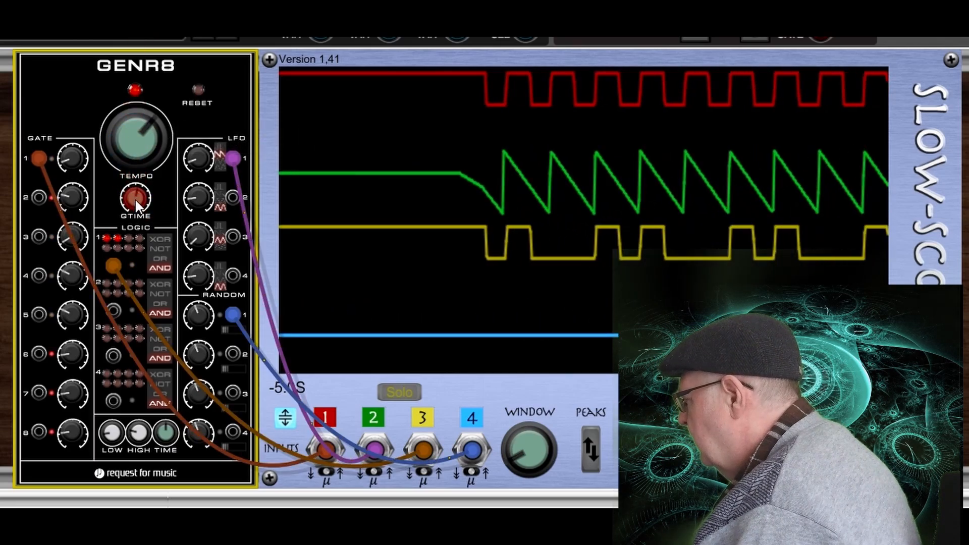
drag(135, 199, 162, 71)
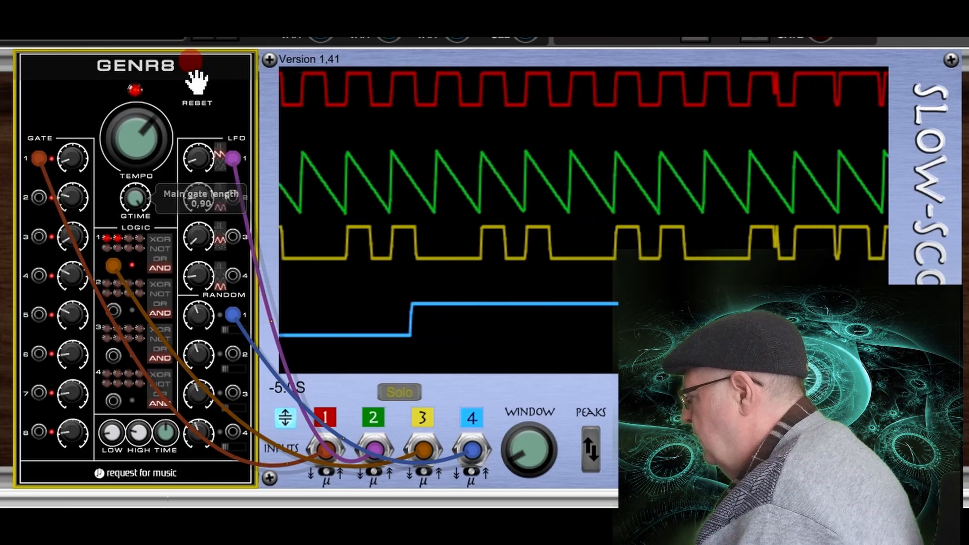
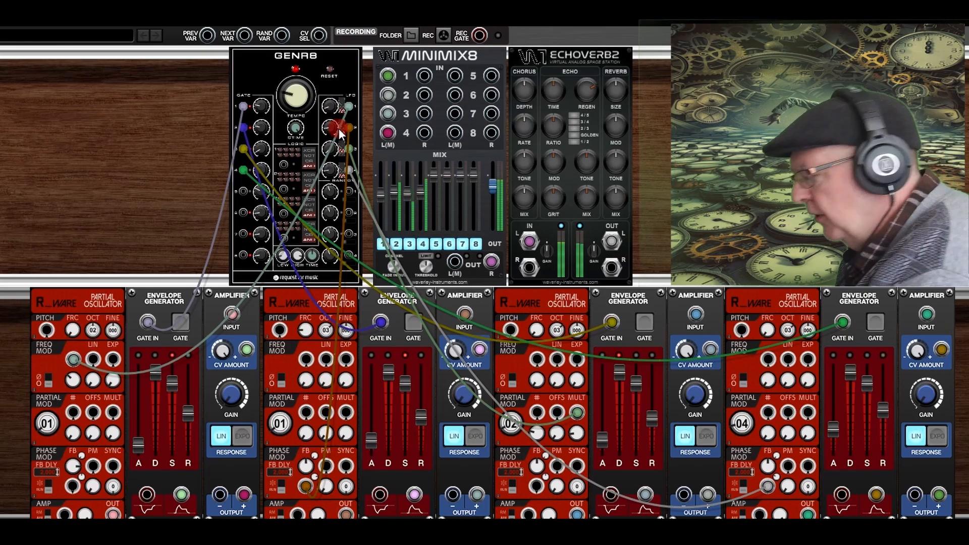
- Examine the GENR8 LFO settings and the divisions of the first four gates driving the oscillator voices
click(342, 135)
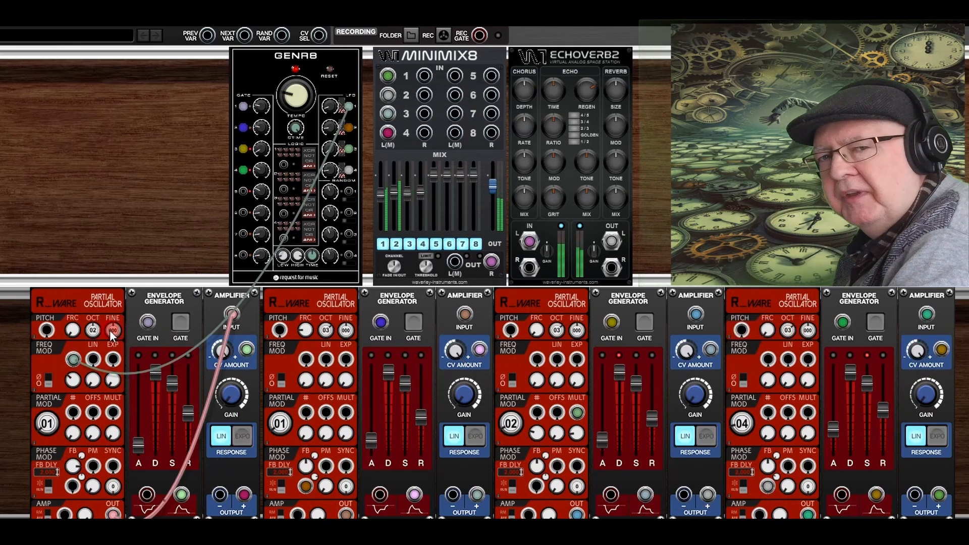
mouse_move(111, 332)
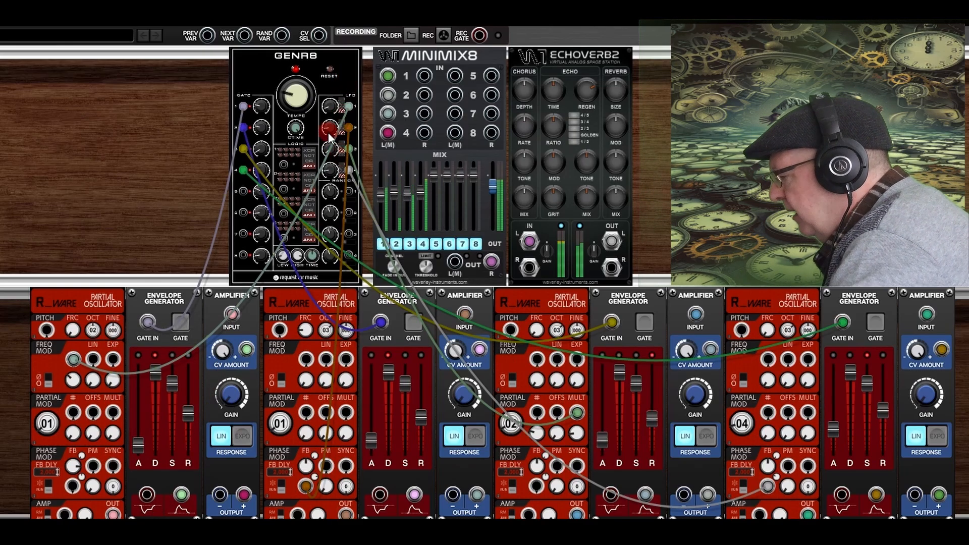
mouse_move(329, 134)
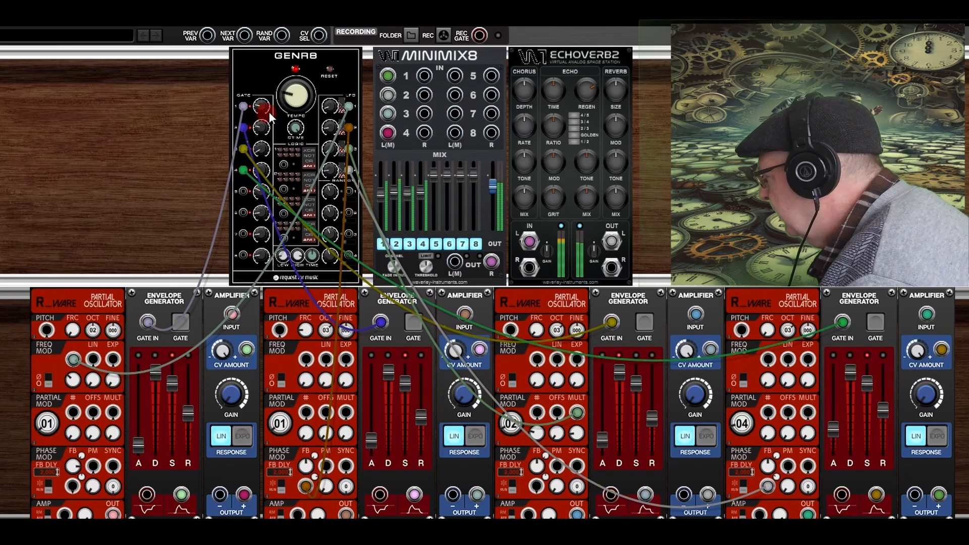
mouse_move(294, 106)
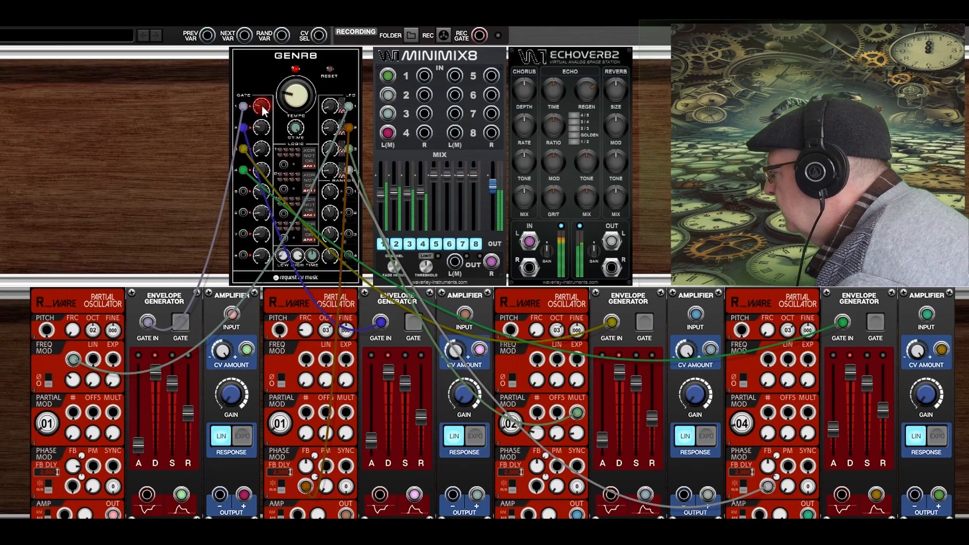
mouse_move(263, 110)
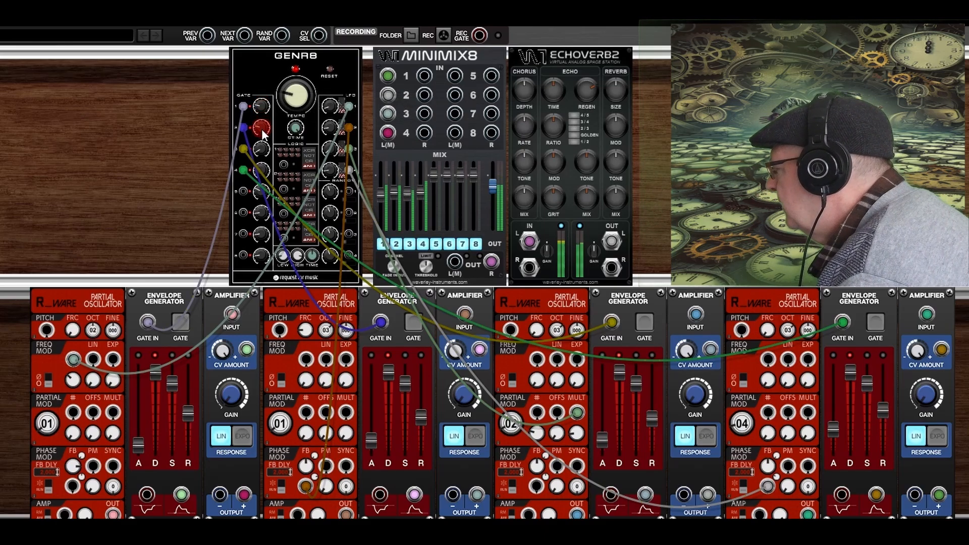
mouse_move(263, 133)
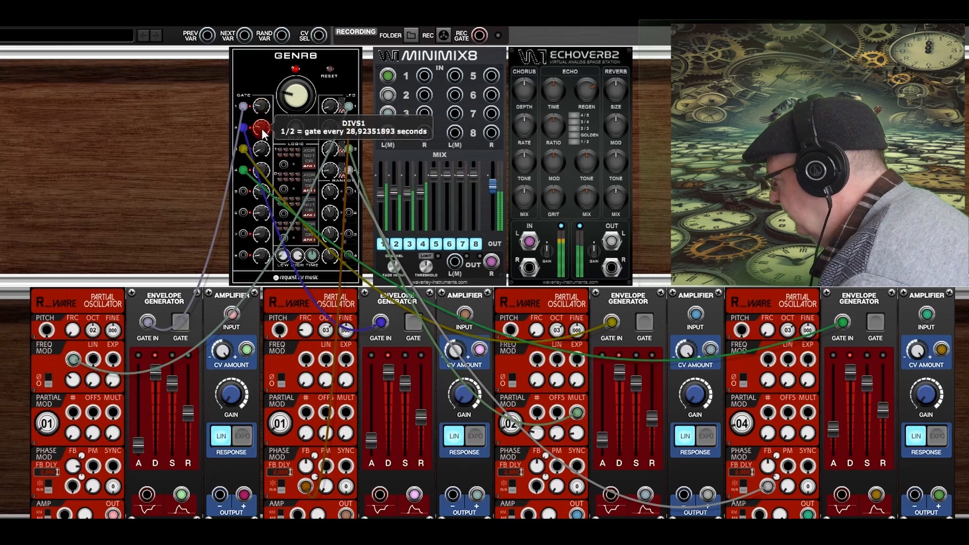
mouse_move(262, 154)
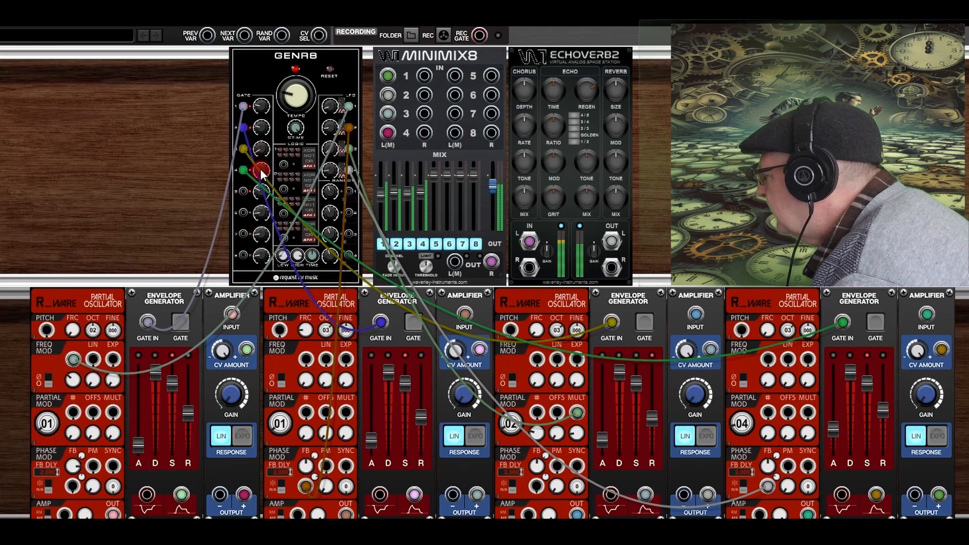
mouse_move(261, 177)
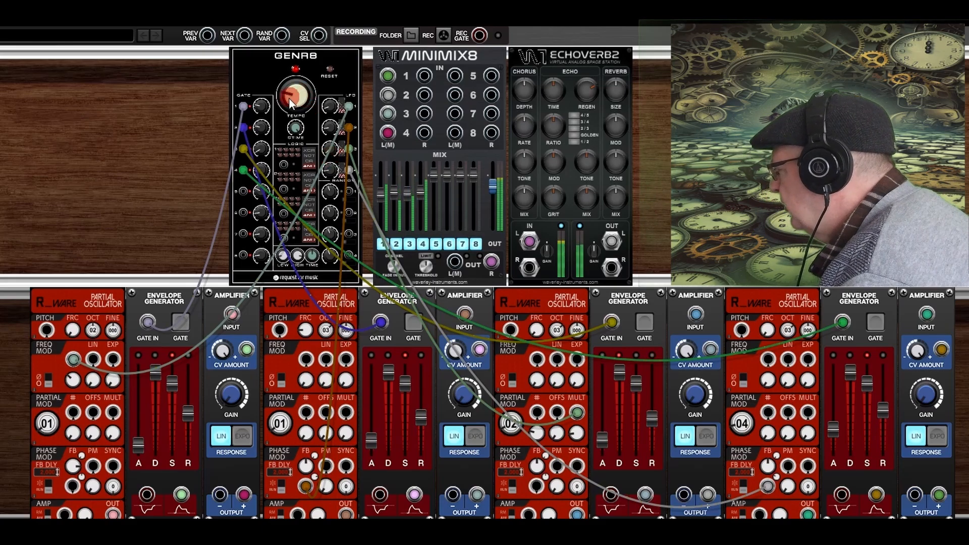
- Speed up the GENR8 master clock in the drone patch, and slow it back down to one pulse every 60 seconds
drag(290, 101, 290, 77)
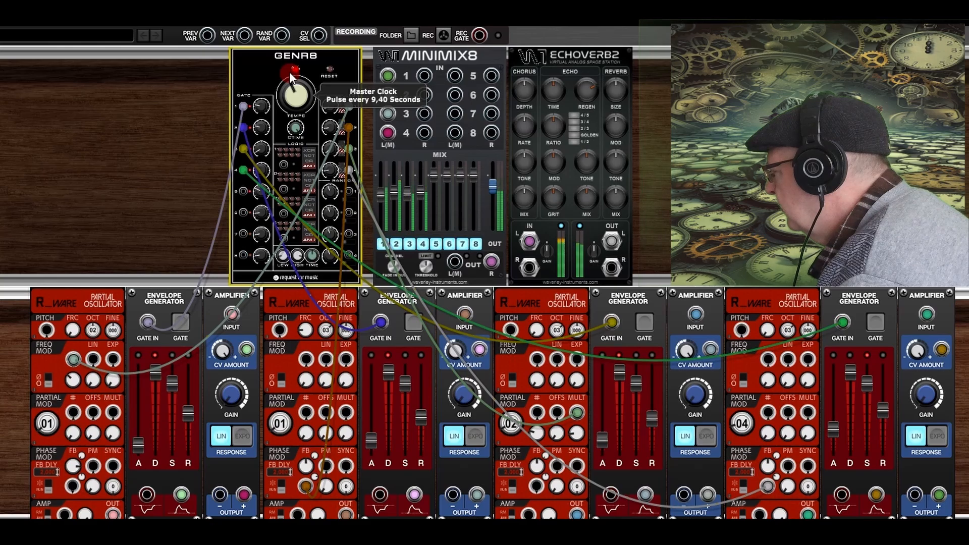
drag(290, 77, 296, 54)
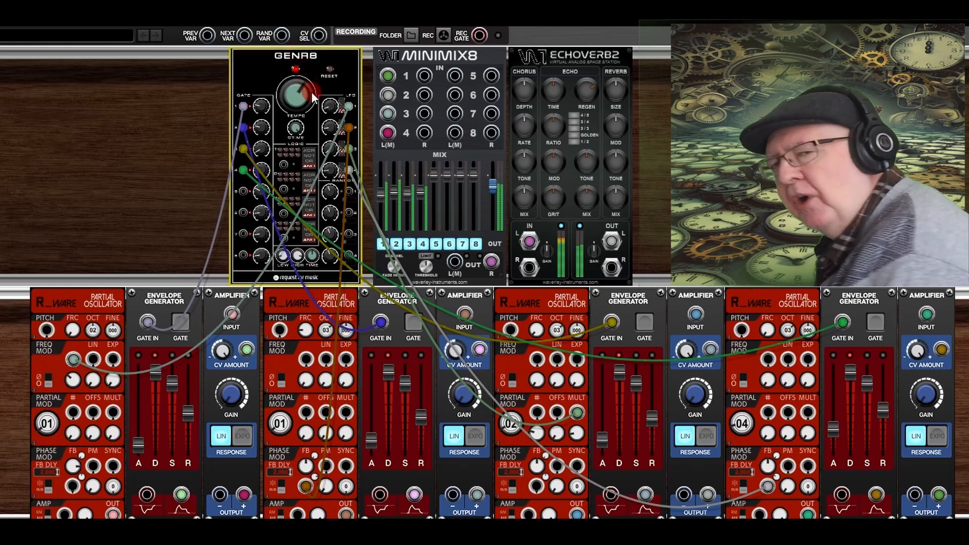
mouse_move(312, 92)
drag(311, 89, 296, 159)
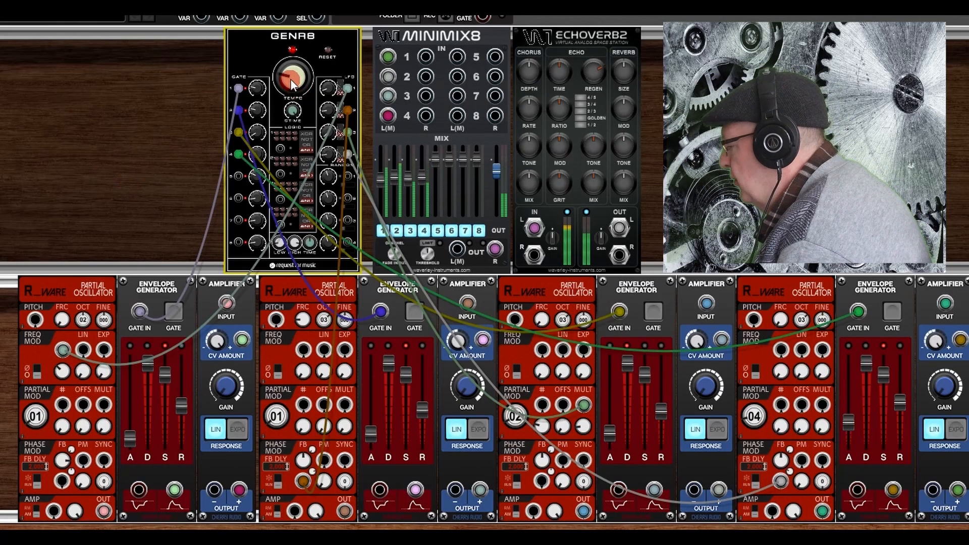
mouse_move(297, 79)
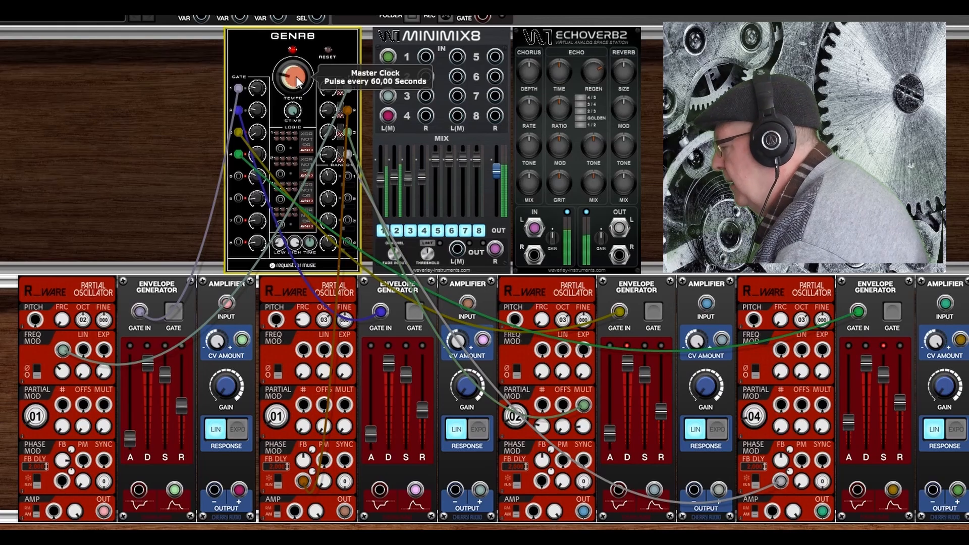
- Check the first gate's division and the main gate length on the GENR8
click(201, 103)
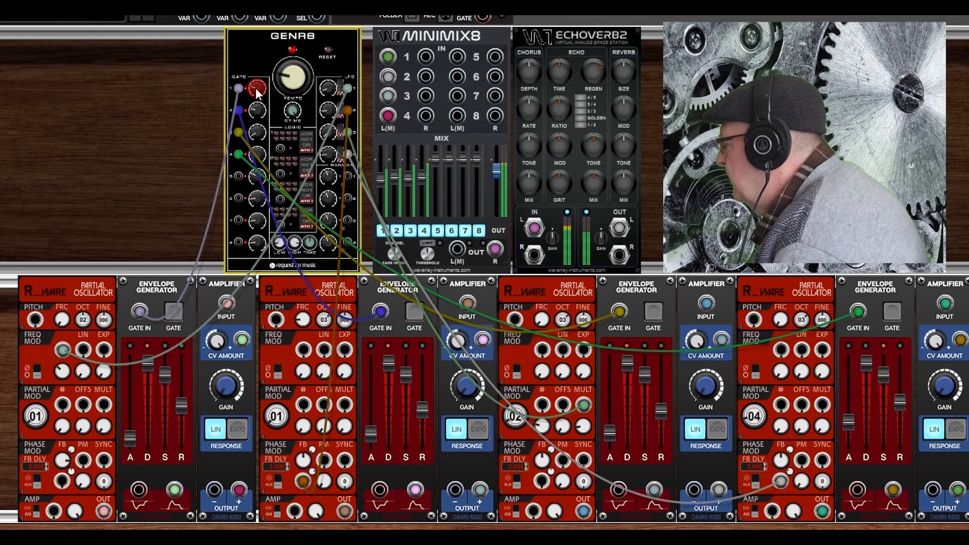
click(258, 90)
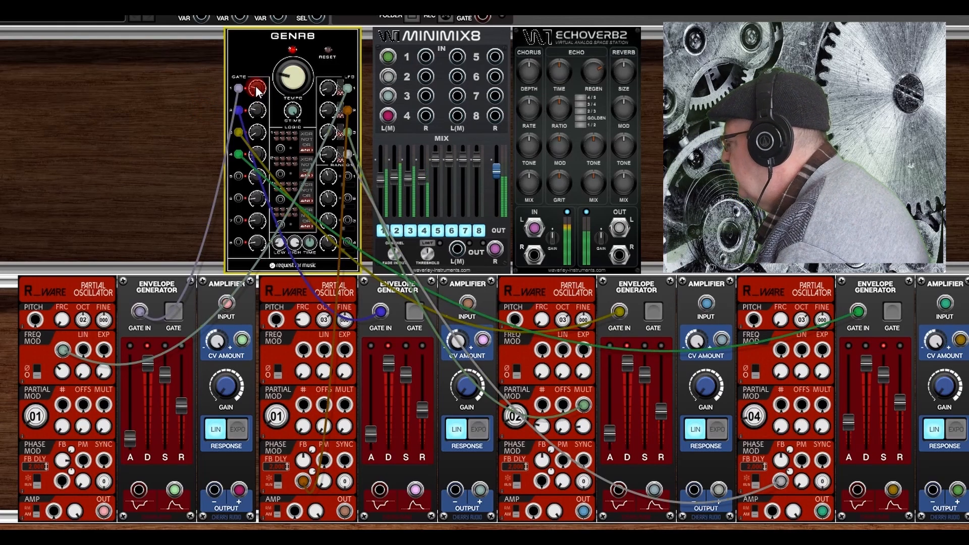
mouse_move(258, 90)
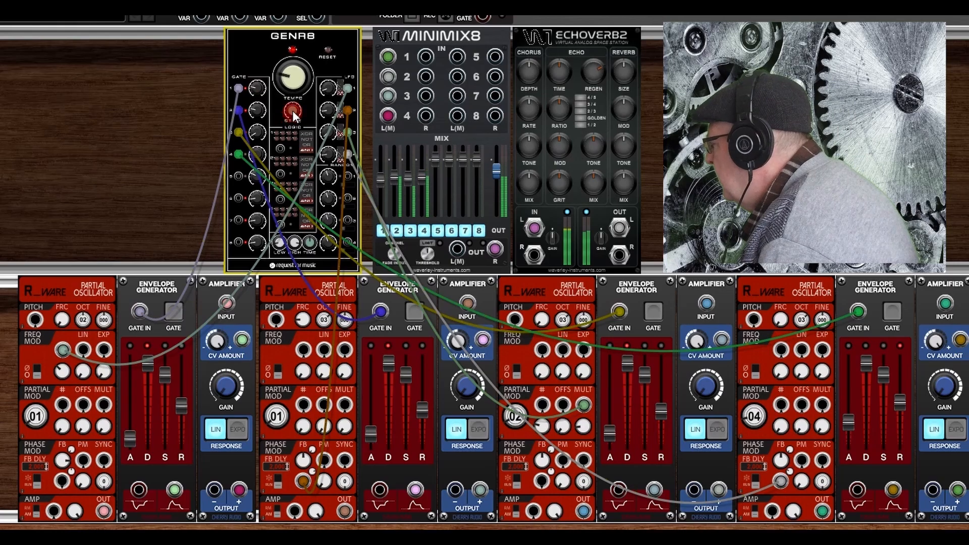
mouse_move(293, 114)
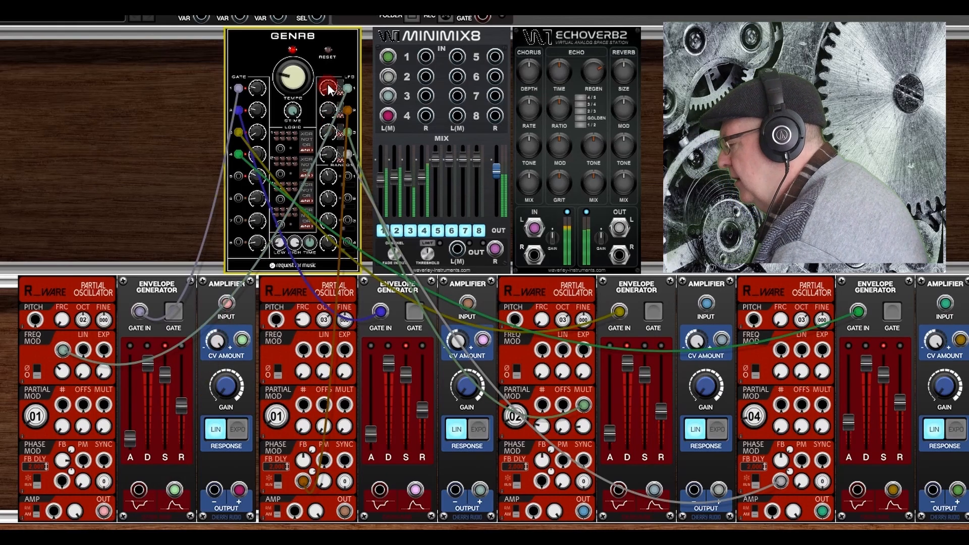
- Check the GENR8's first two LFO settings and the second gate's division in the drone patch
mouse_move(329, 90)
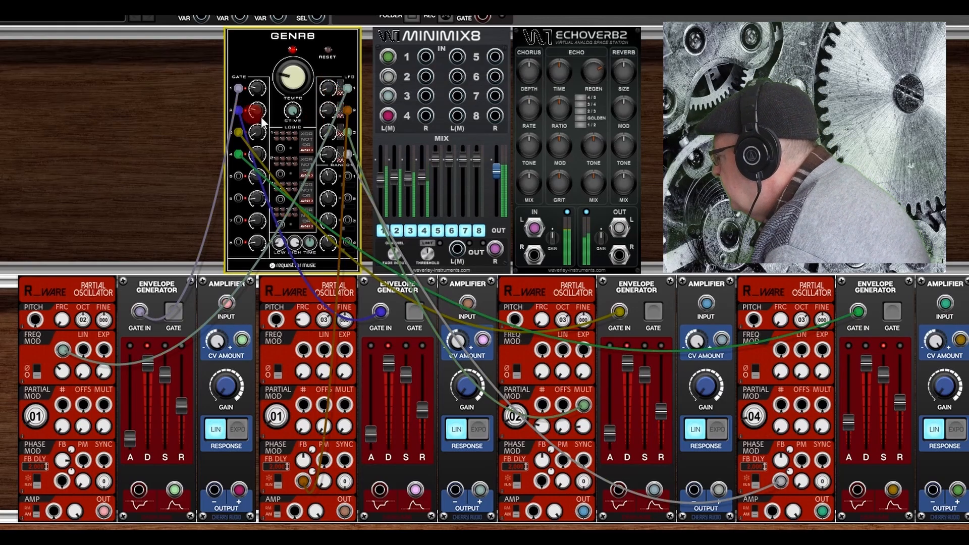
mouse_move(262, 113)
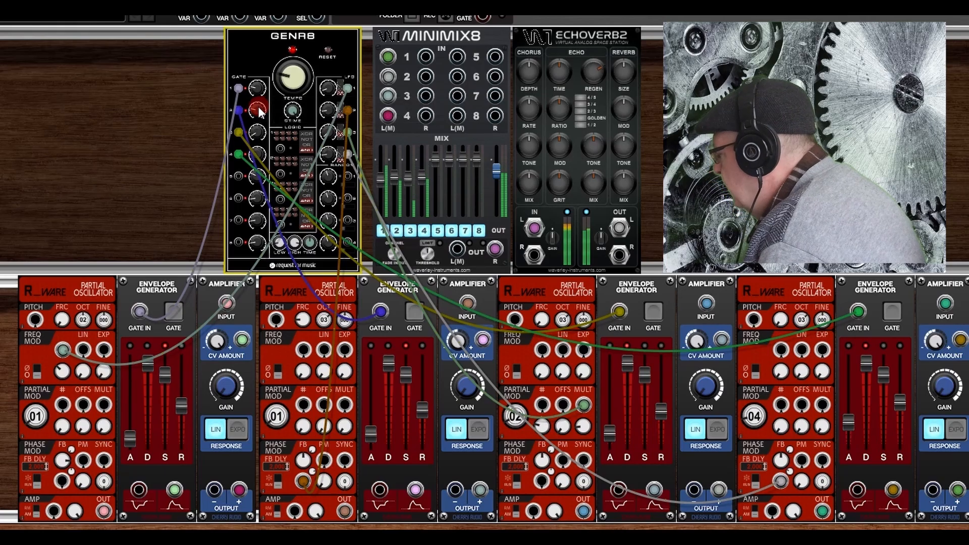
mouse_move(327, 112)
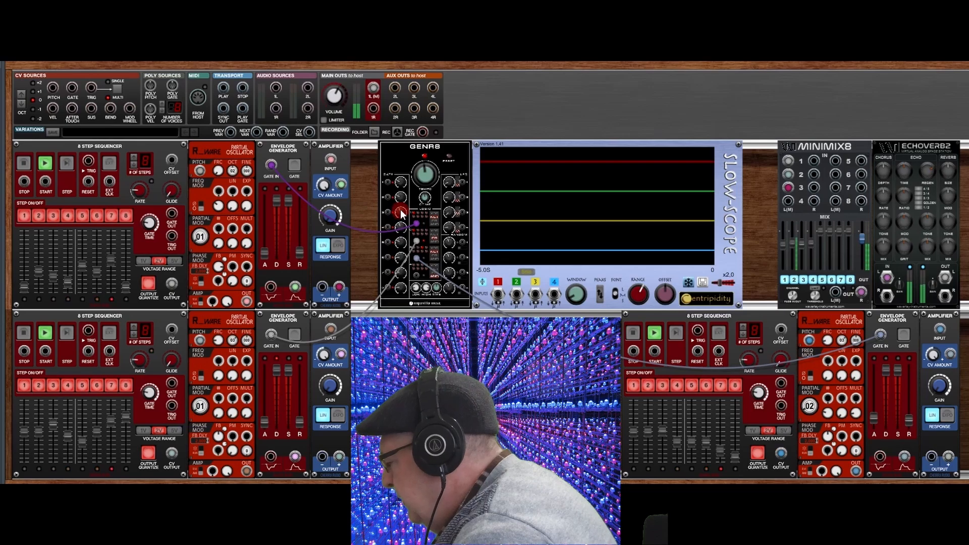
- Examine the GENR8 gate divisions, the logic outputs triggering the envelopes, and the gates clocking and resetting the step sequencers
mouse_move(401, 214)
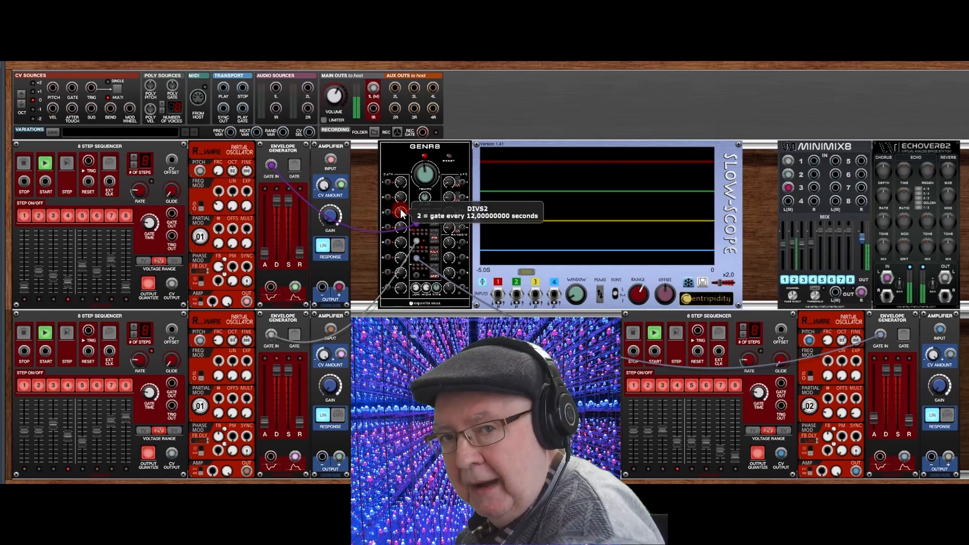
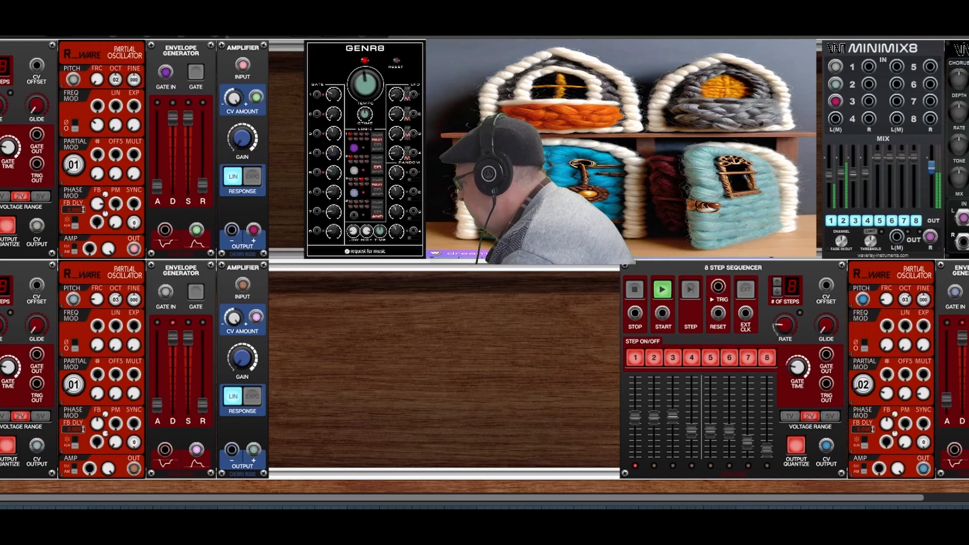
click(383, 142)
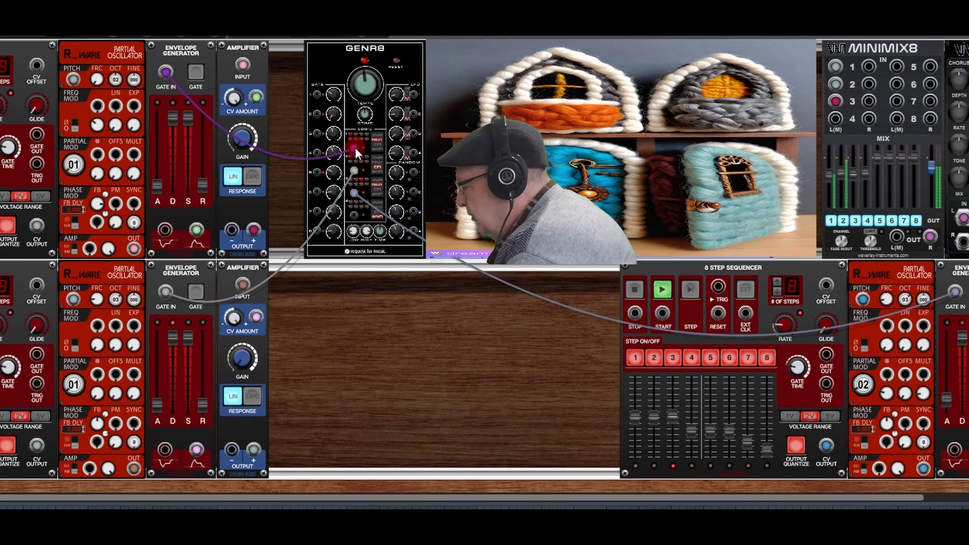
drag(37, 444, 73, 294)
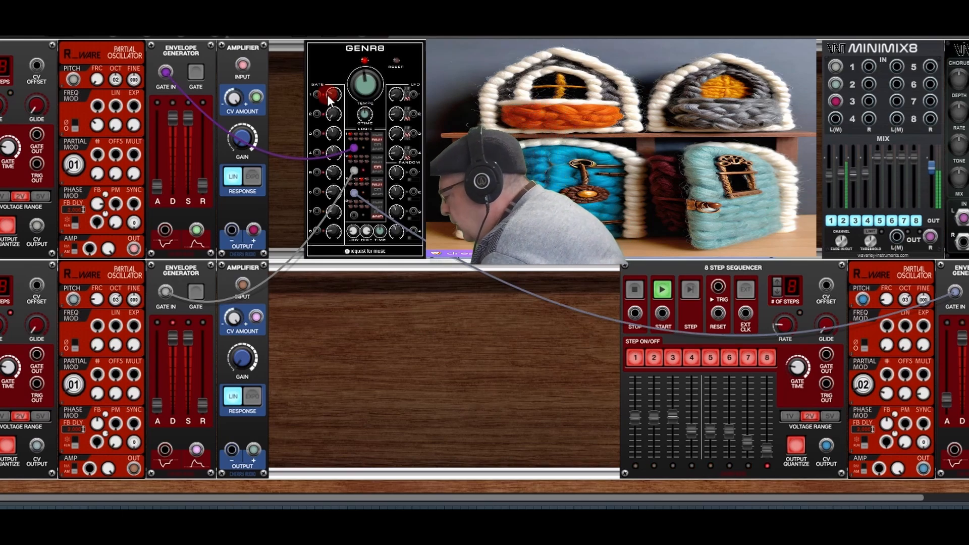
mouse_move(345, 112)
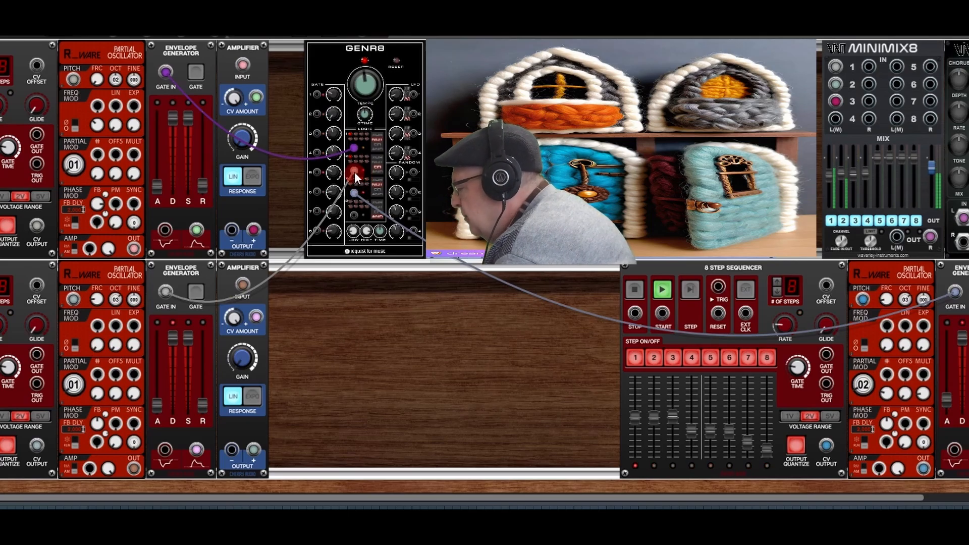
drag(354, 172, 355, 171)
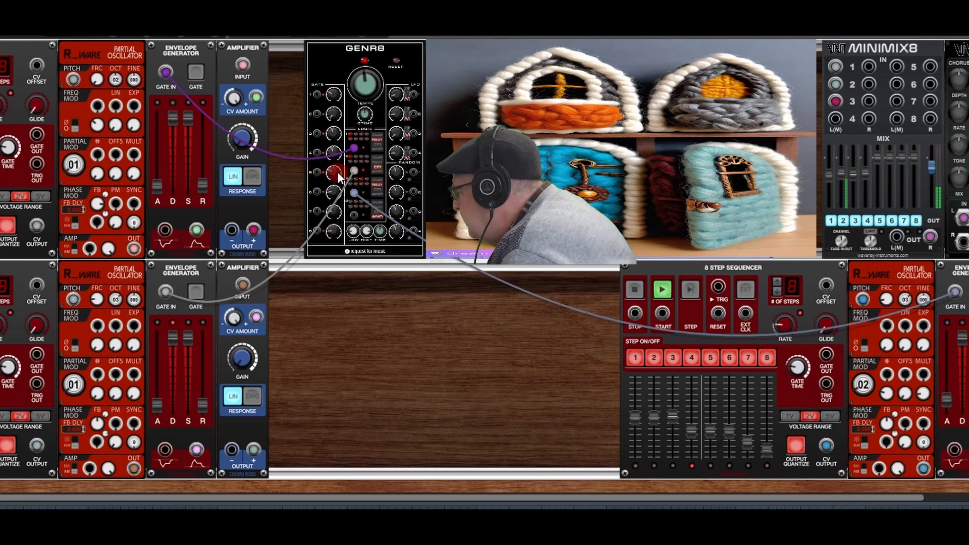
mouse_move(331, 136)
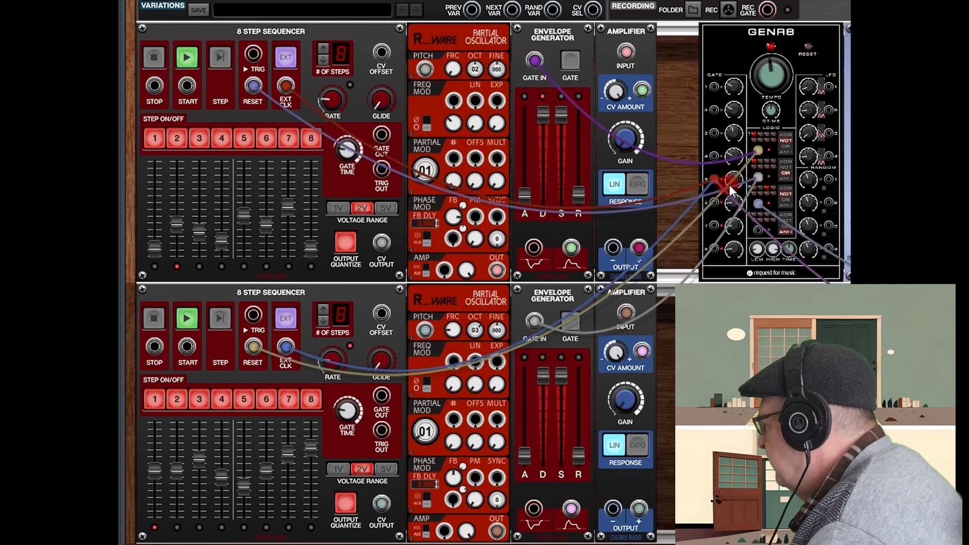
mouse_move(739, 192)
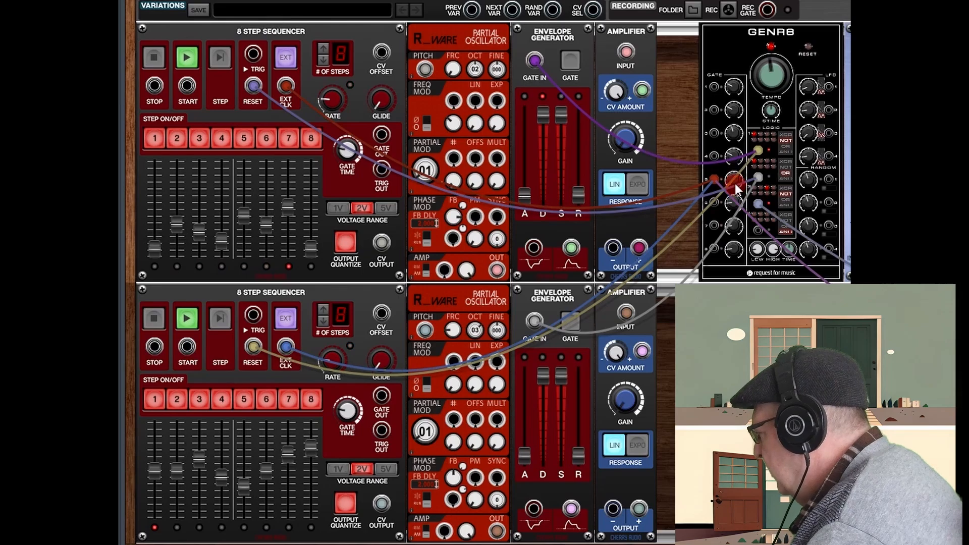
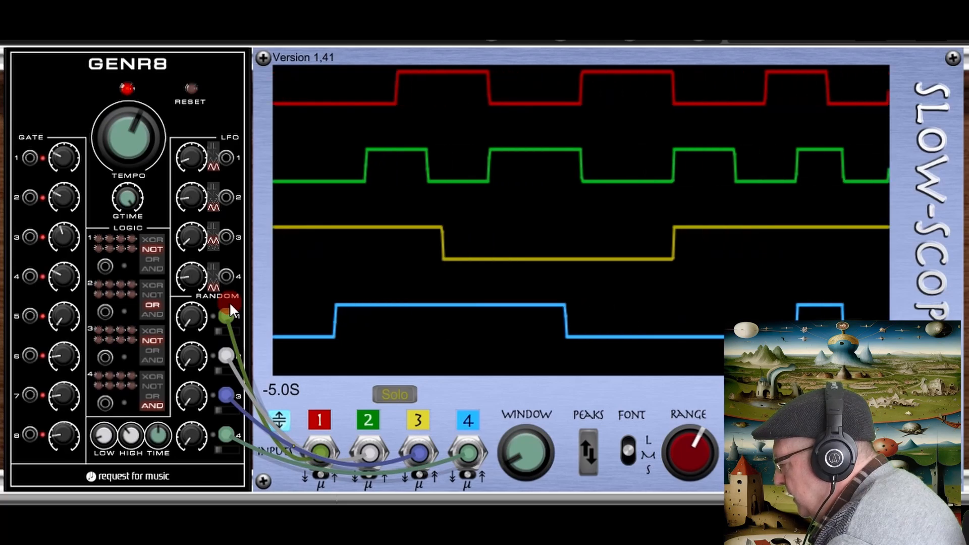
- Turn the GENR8's first random gate control up to maximum while its output feeds the first scope channel
click(246, 311)
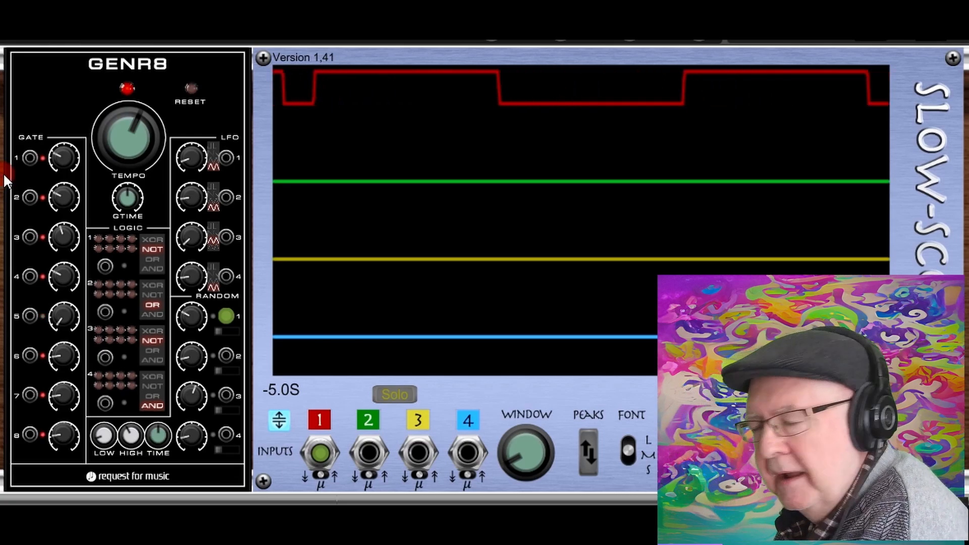
key(ctrl+z)
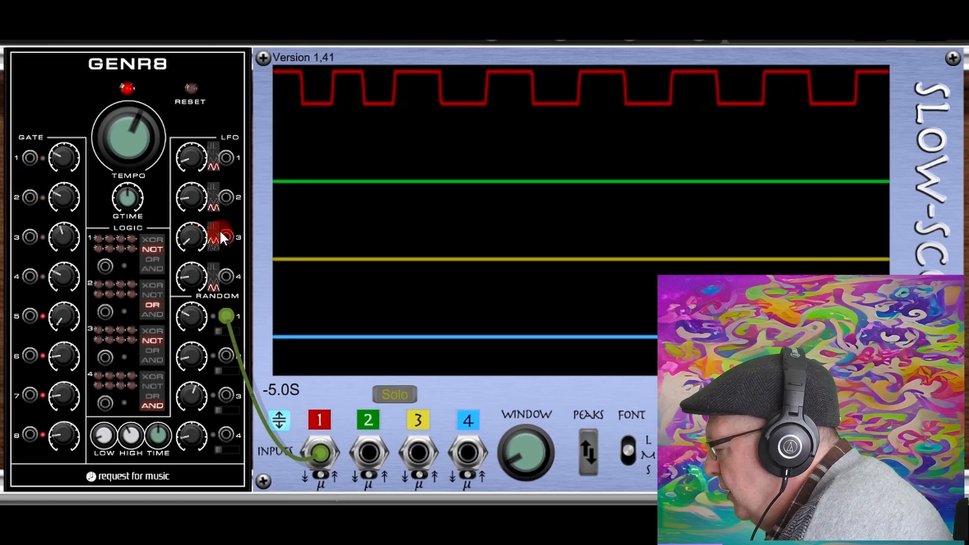
mouse_move(198, 325)
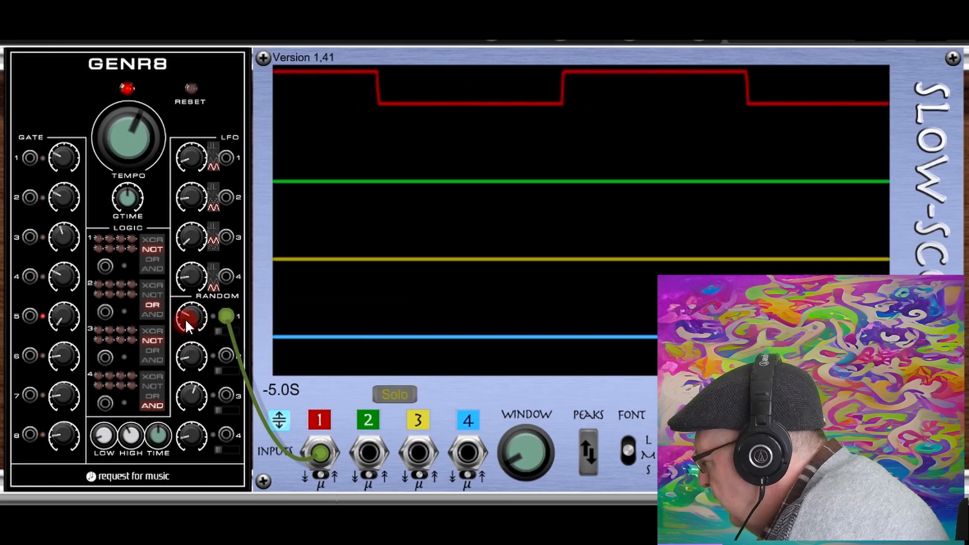
drag(185, 311, 198, 353)
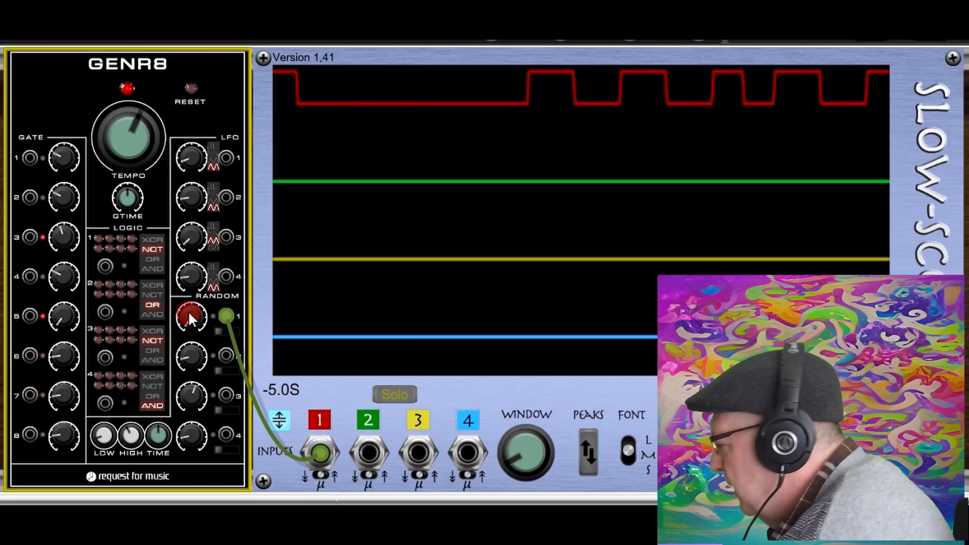
drag(190, 316, 191, 167)
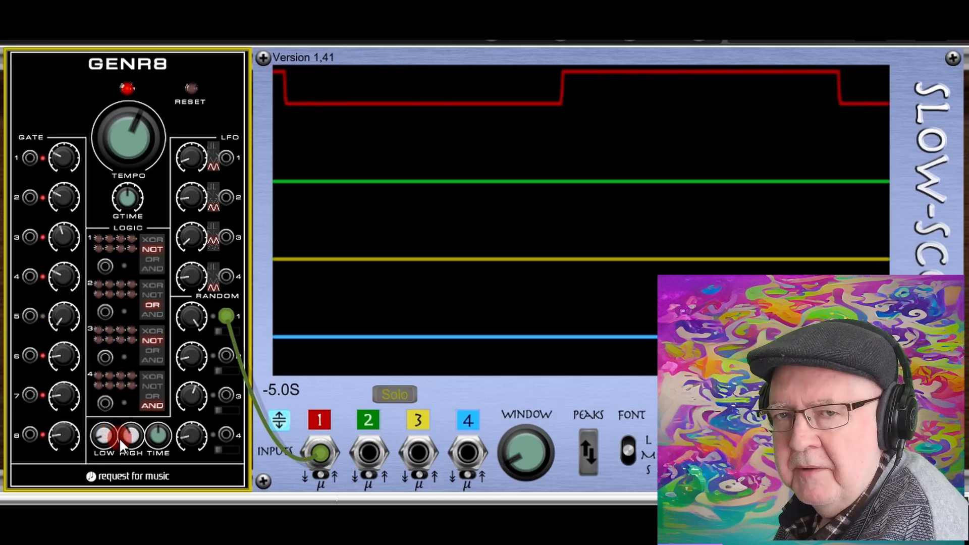
- Vary the GENR8's LOW and HIGH random range controls while watching the first random gate on the scope
mouse_move(122, 439)
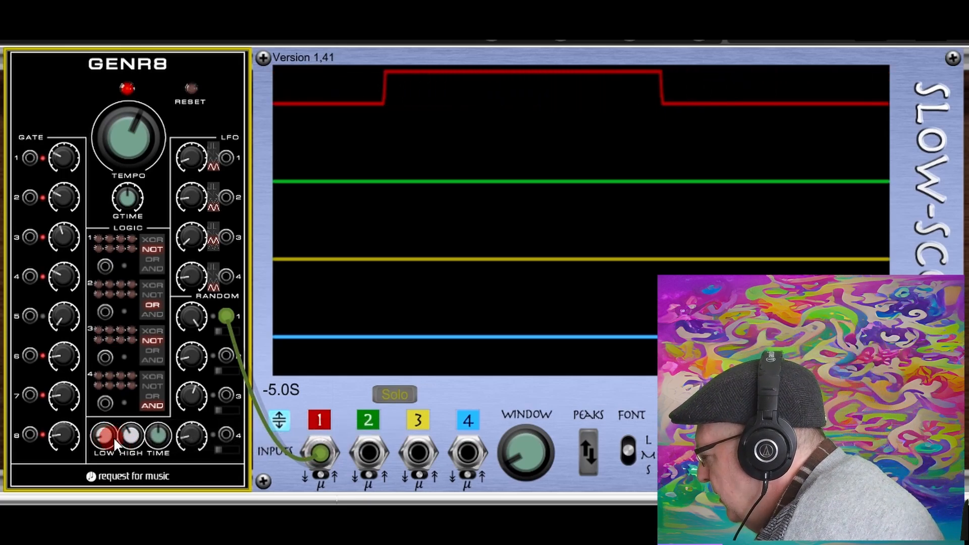
drag(129, 439, 100, 471)
drag(127, 434, 125, 399)
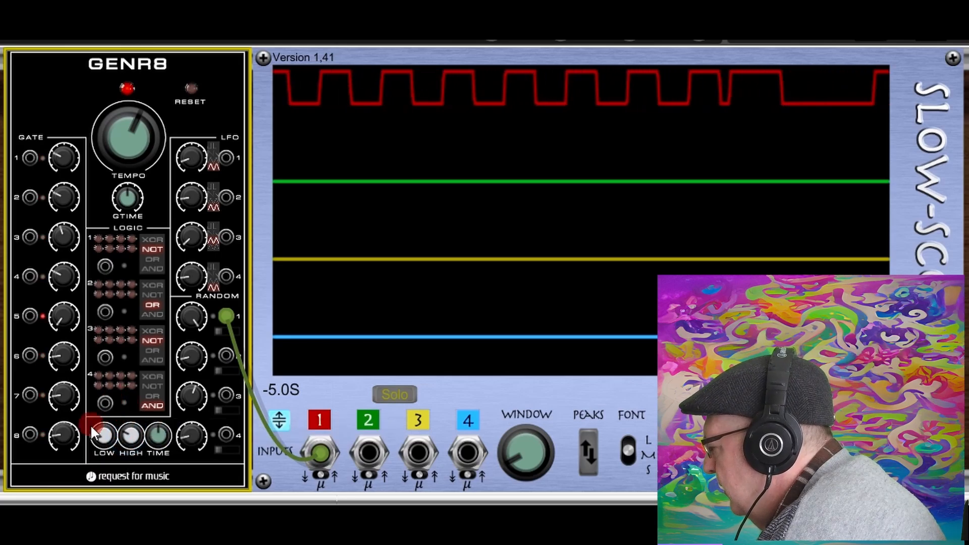
drag(98, 433, 99, 438)
- Turn the GENR8's first random gate control back down toward its minimum
drag(189, 317, 189, 313)
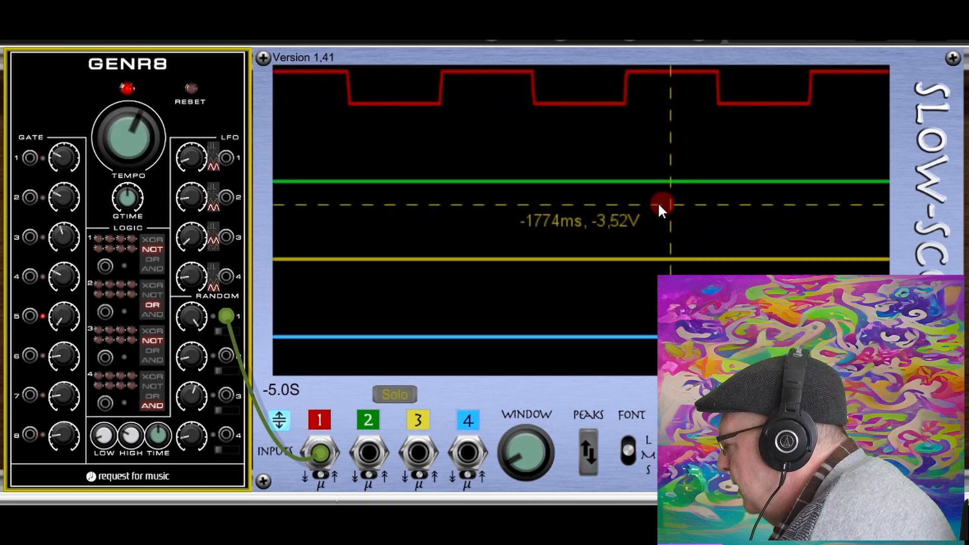
drag(197, 320, 202, 467)
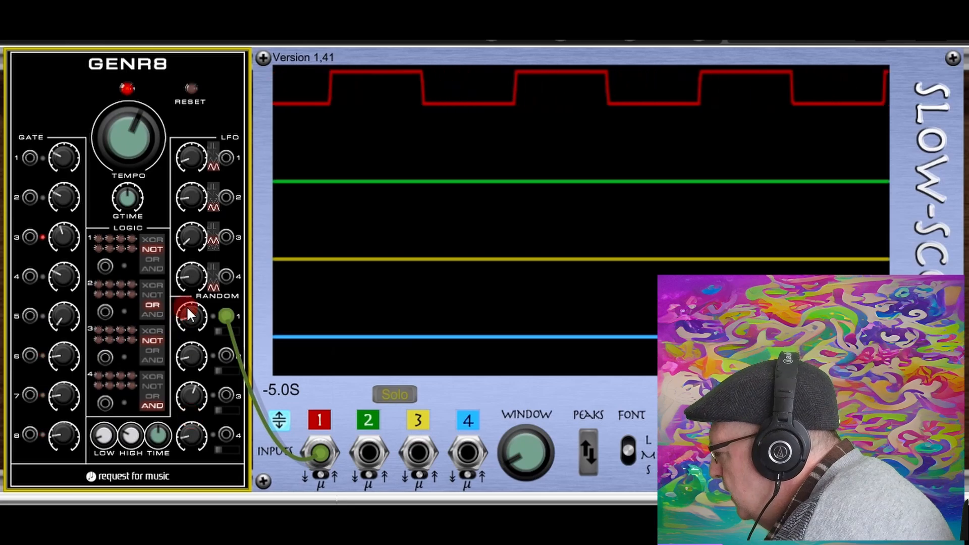
mouse_move(186, 313)
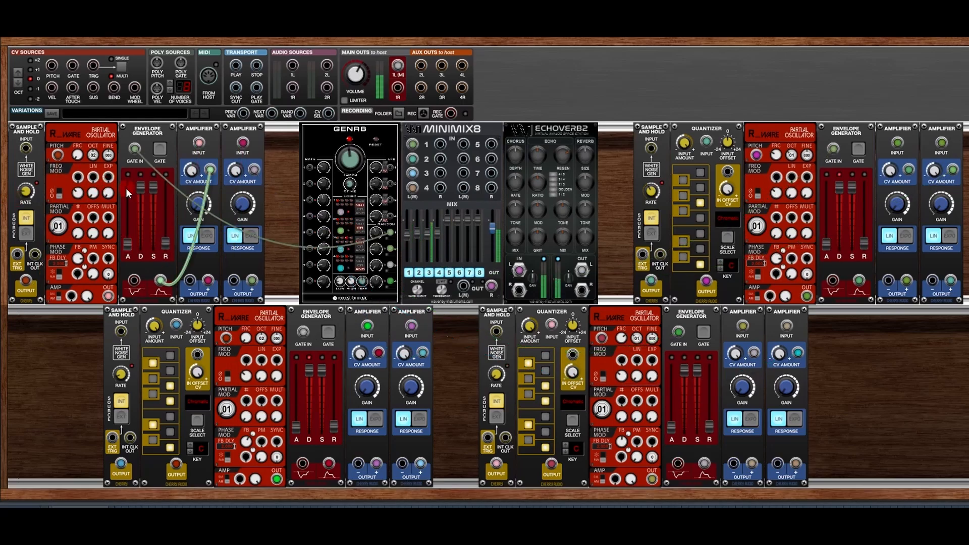
- Examine the oscillator, quantizer, envelope and amplifier wiring of the first and last voices in the random gate patch
mouse_move(125, 187)
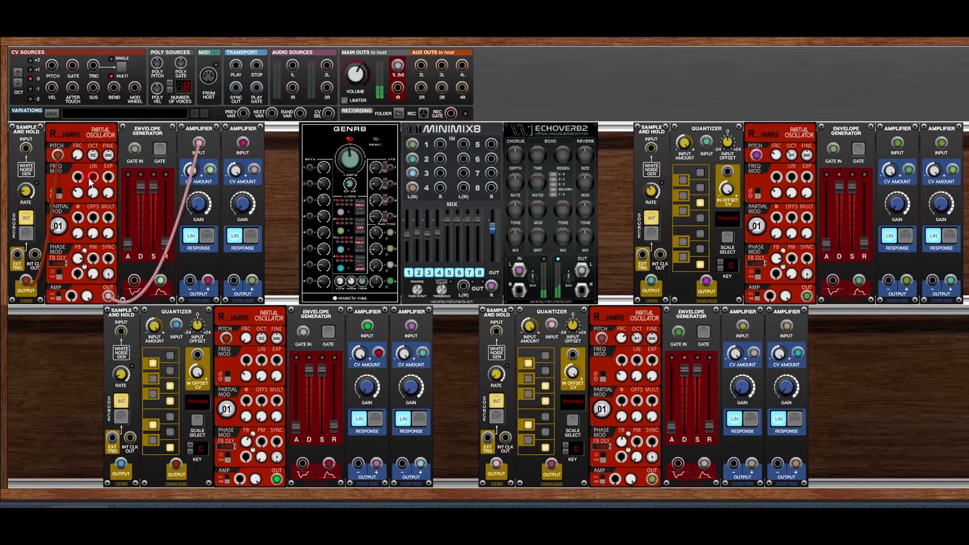
click(621, 127)
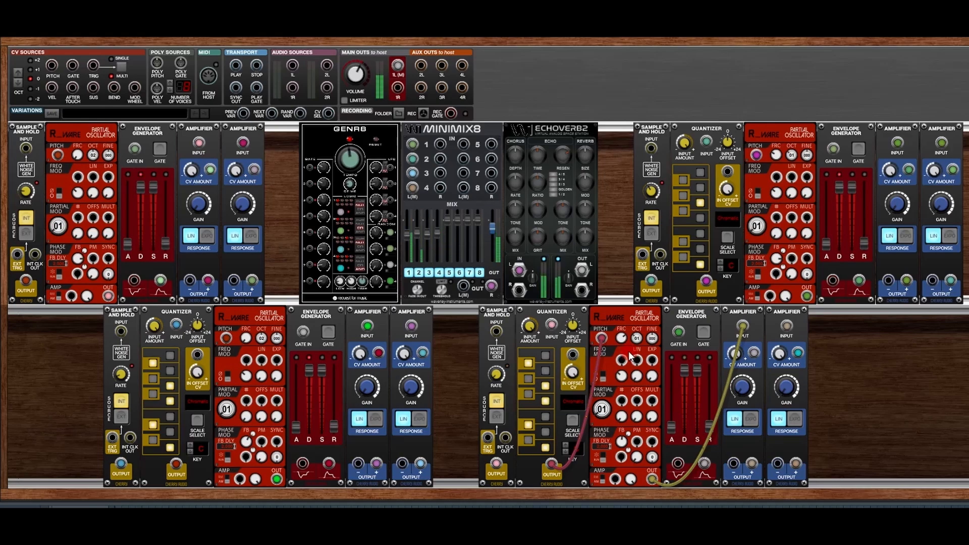
key(ctrl+z)
key(ctrl+z)
key(ctrl+z)
key(ctrl+z)
key(ctrl+z)
key(ctrl+z)
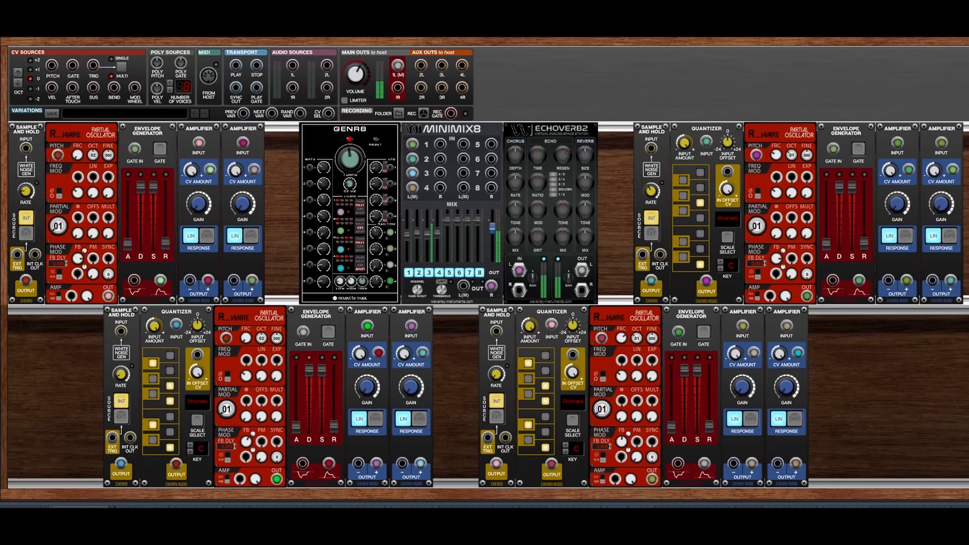
- Trace the GENR8 random and logic outputs to the envelopes and amplifiers, and inspect the second voice's sample-and-hold and quantizer wiring
key(ctrl+y)
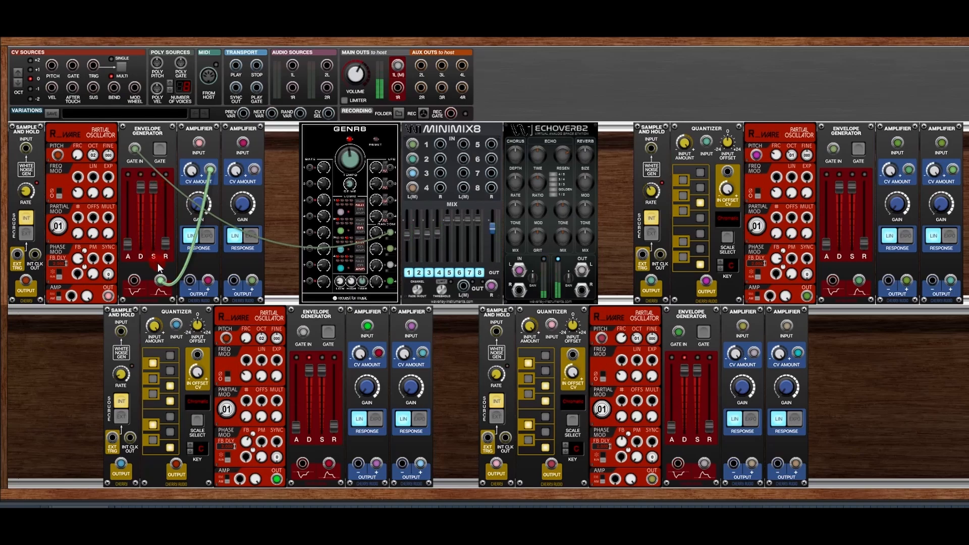
key(ctrl+y)
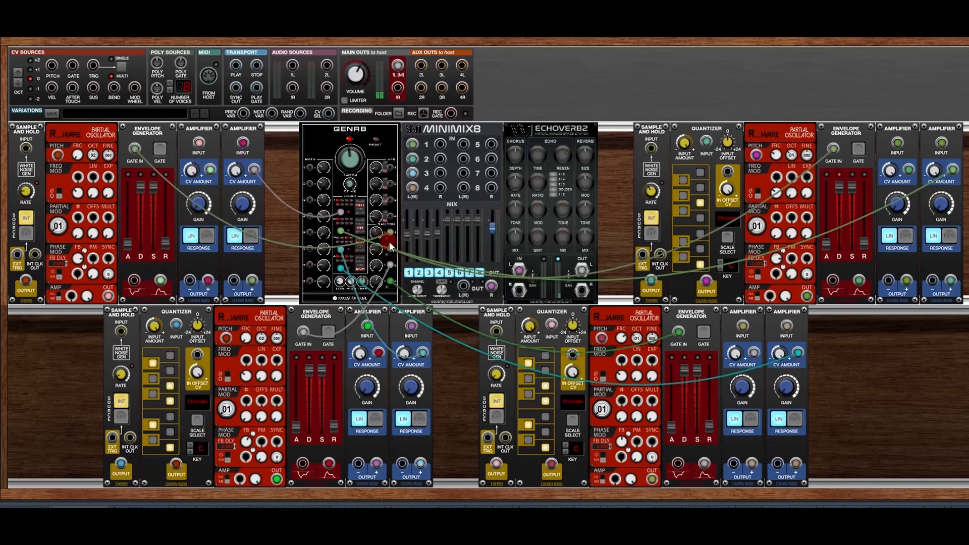
click(341, 233)
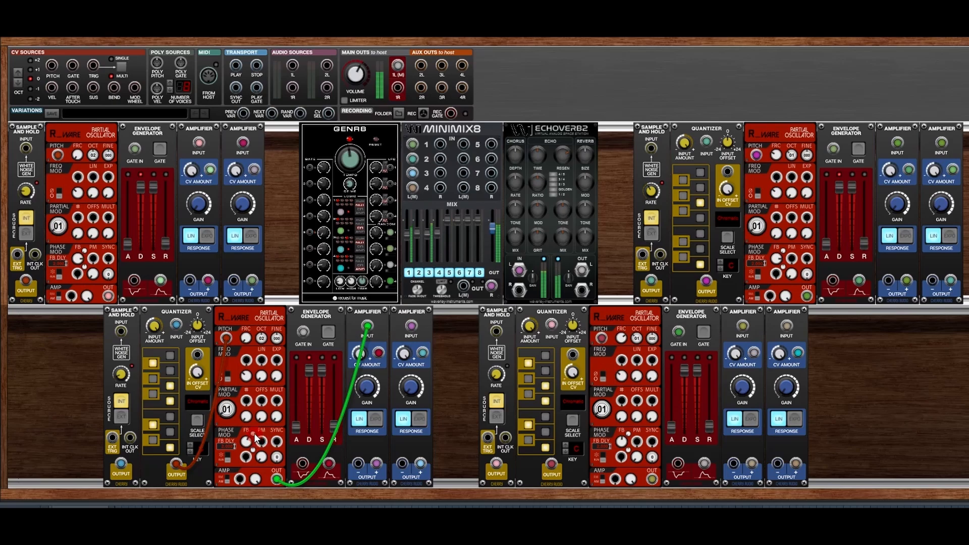
mouse_move(256, 439)
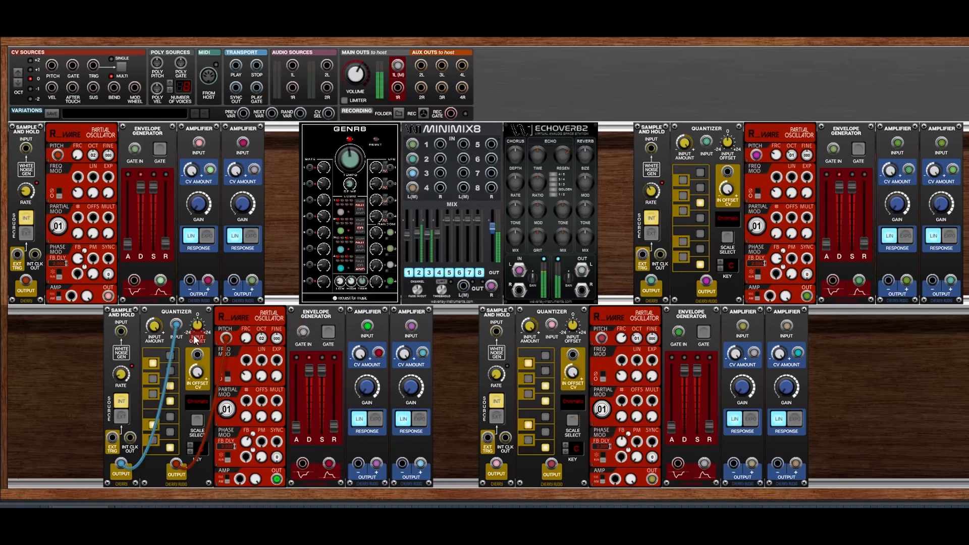
drag(197, 337, 180, 340)
drag(390, 265, 318, 332)
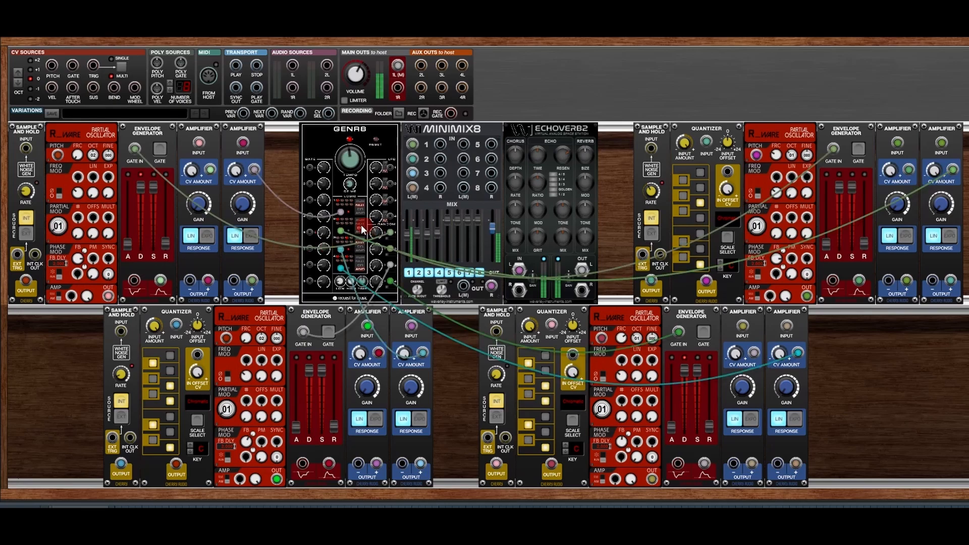
click(361, 226)
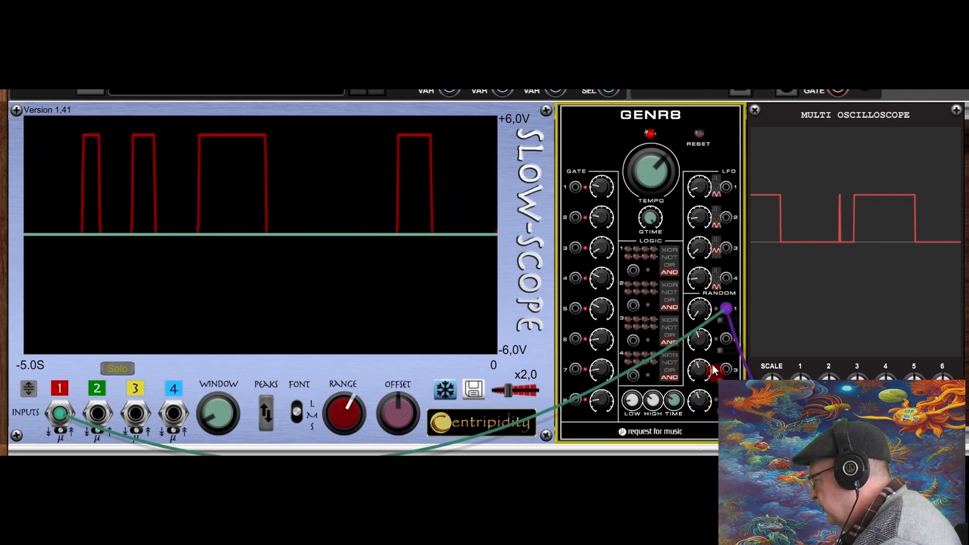
- Vary the GENR8's random TIME control against the scopes, and set the first random output's gate type to Hold
mouse_move(709, 344)
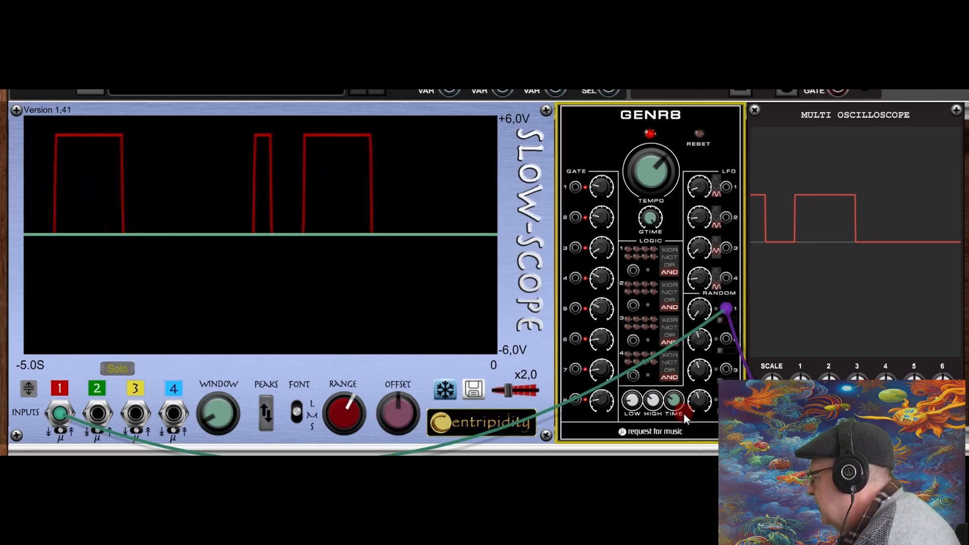
mouse_move(675, 405)
mouse_down()
mouse_move(678, 369)
mouse_move(675, 424)
mouse_move(690, 343)
mouse_move(681, 414)
mouse_move(679, 398)
mouse_move(686, 406)
mouse_up()
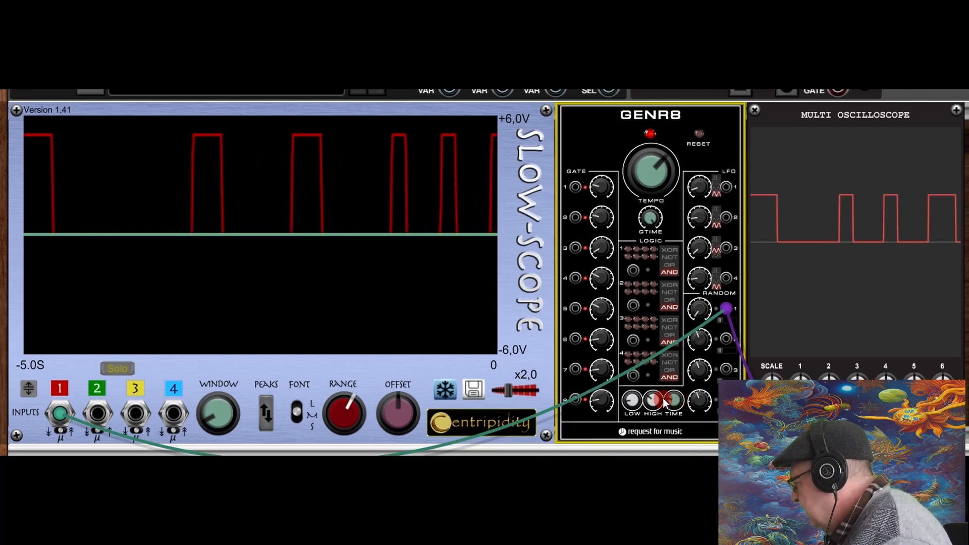
drag(677, 406, 678, 383)
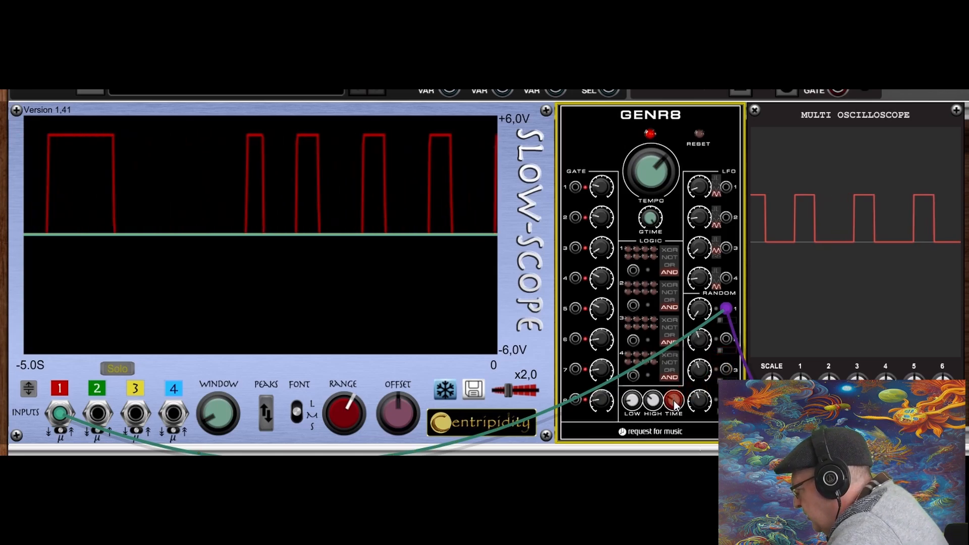
mouse_move(676, 401)
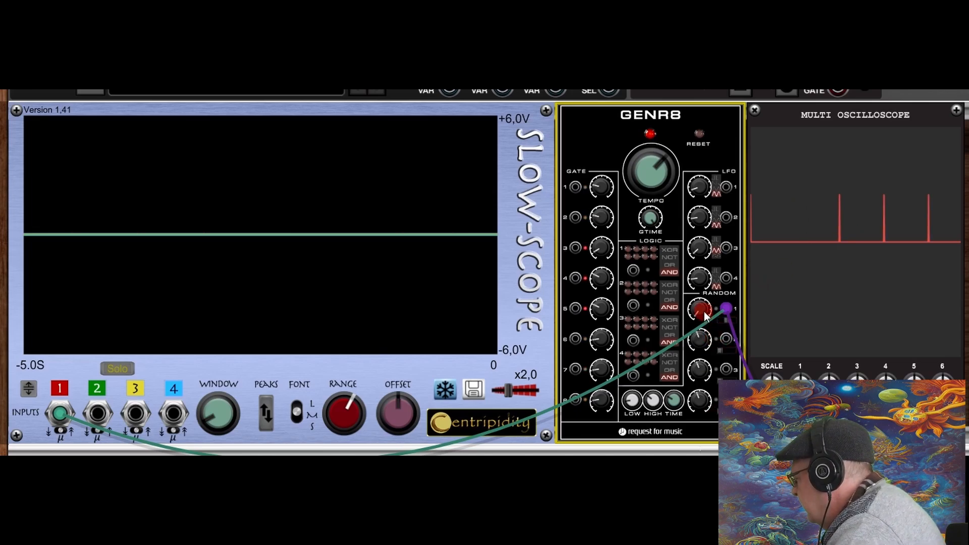
click(728, 321)
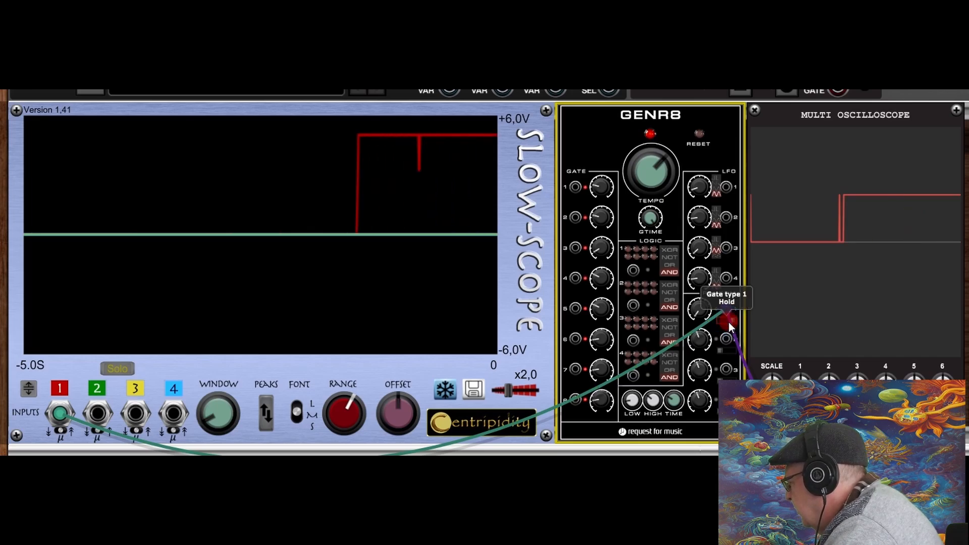